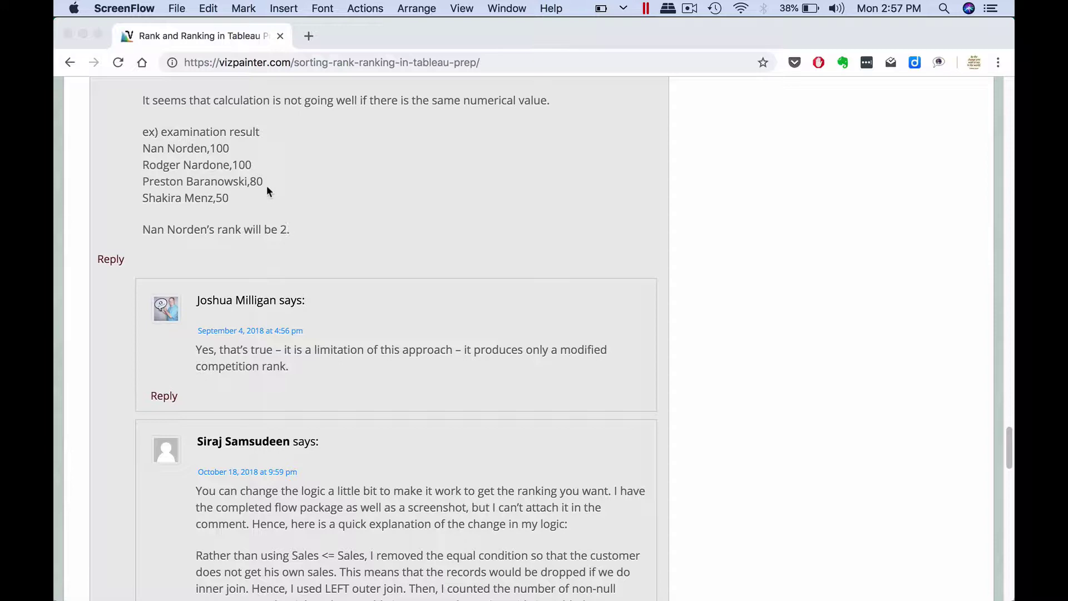
Step: Switch from Chrome to the 'Ranking in Prep - Dataset' Excel workbook
{"action": "key", "text": "super+Tab"}
{"action": "key", "text": "super+Tab"}
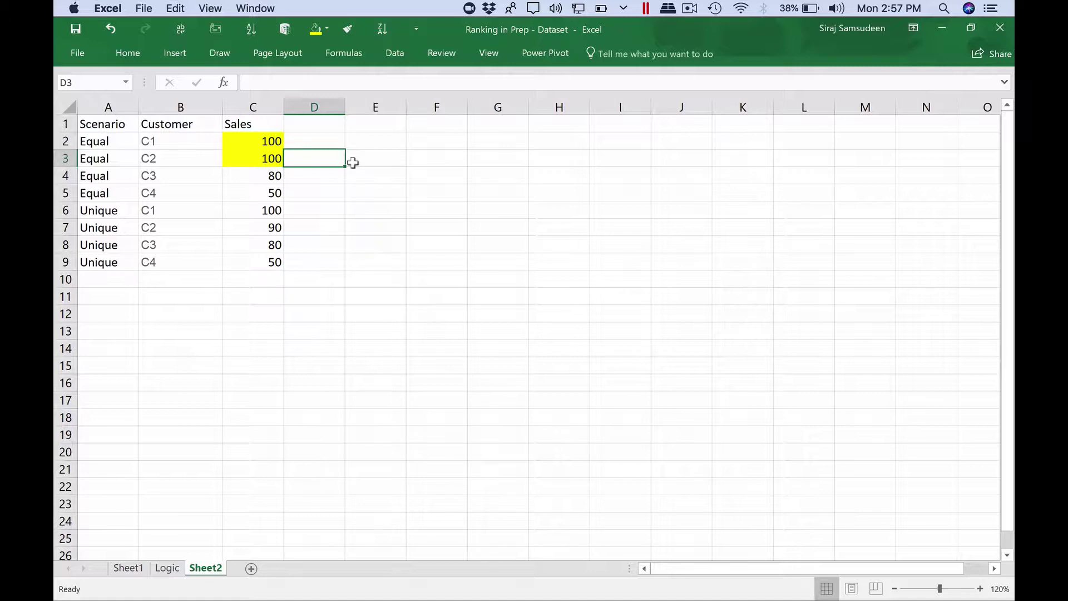
Step: Enter the initial ranks 1, 1, 2, 3 down column D starting at D2
{"action": "left_click", "coordinate": [305, 141]}
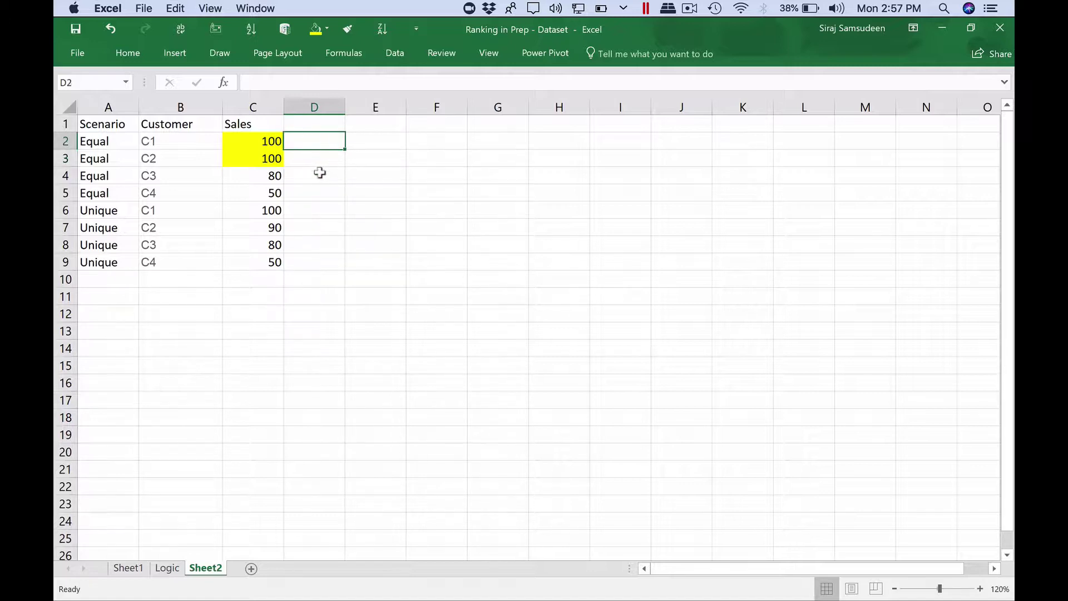
{"action": "type", "text": "1"}
{"action": "key", "text": "Return"}
{"action": "type", "text": "1"}
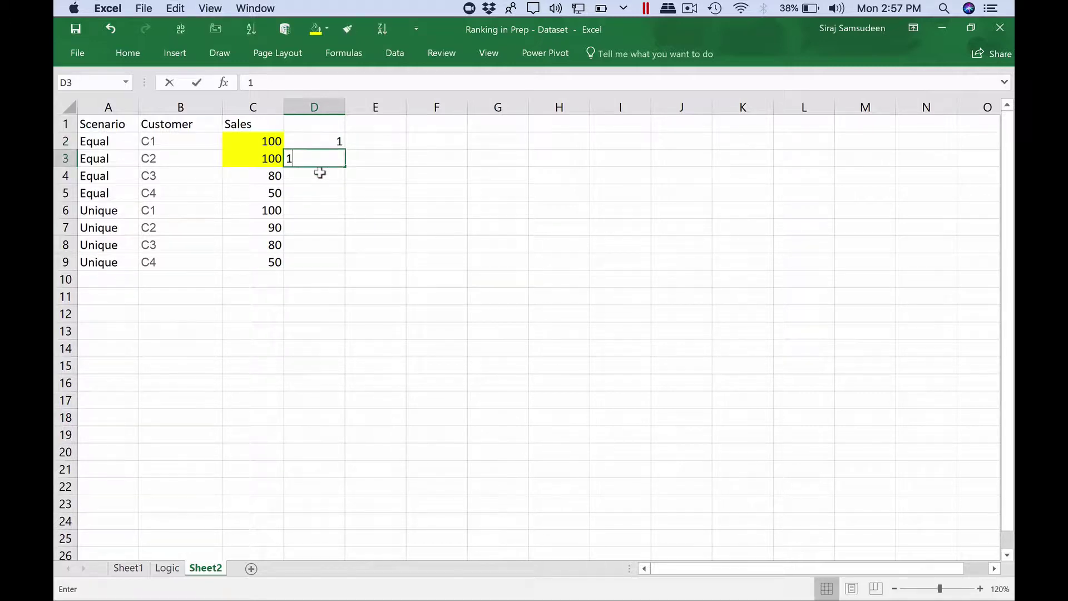
{"action": "key", "text": "Return"}
{"action": "type", "text": "2"}
{"action": "key", "text": "Return"}
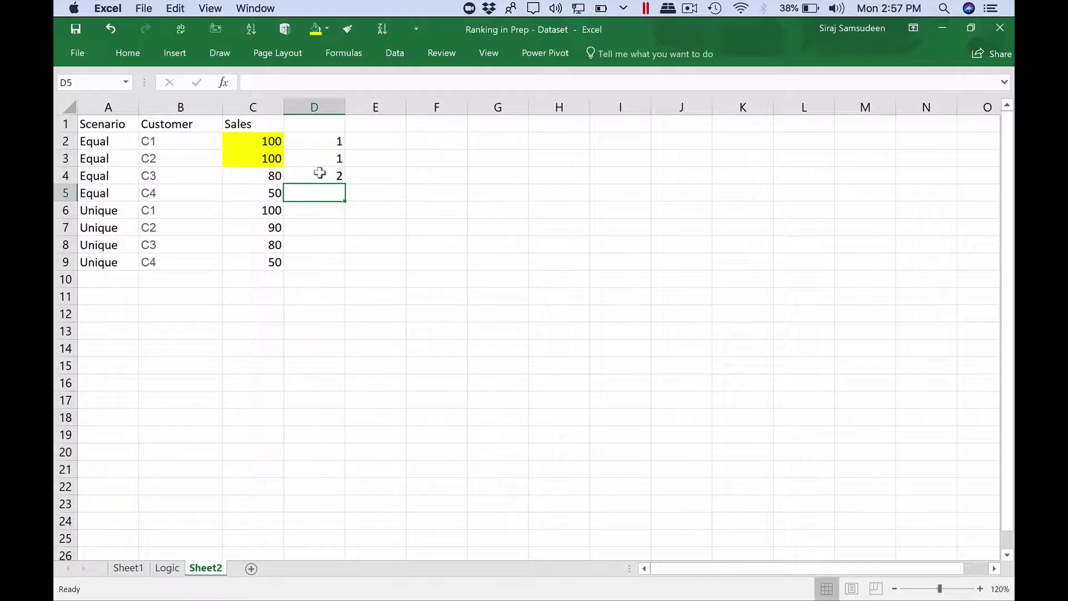
{"action": "type", "text": "3"}
Step: Correct D4 to rank 3 and D5 to rank 4
{"action": "left_click", "coordinate": [320, 173]}
{"action": "type", "text": "3"}
{"action": "key", "text": "Return"}
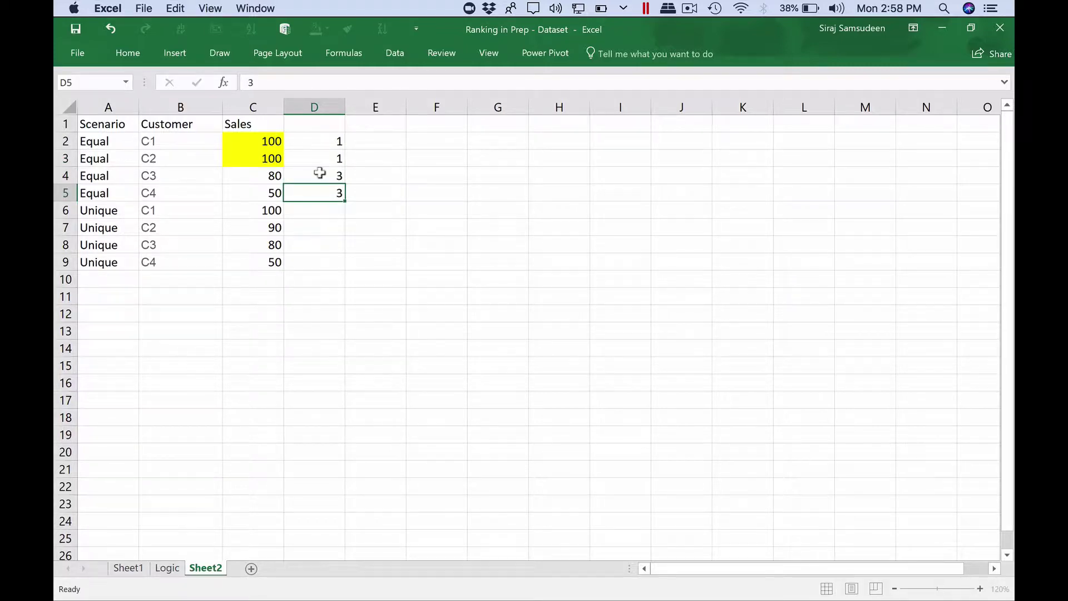
{"action": "type", "text": "4"}
{"action": "key", "text": "Return"}
{"action": "left_click", "coordinate": [319, 173]}
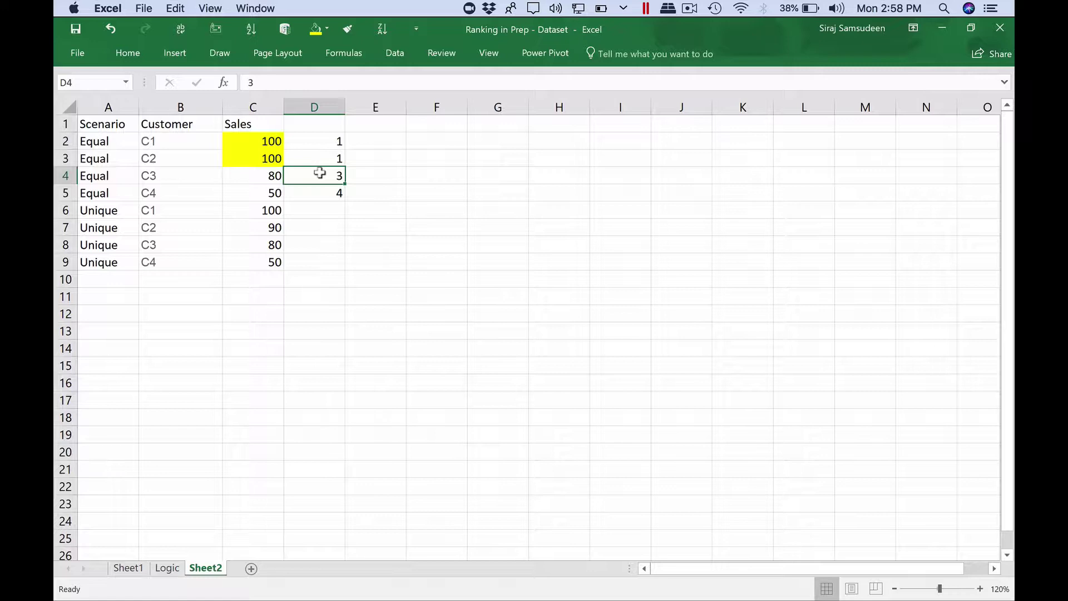
{"action": "key", "text": "Up"}
{"action": "key", "text": "Up"}
{"action": "key", "text": "Up"}
{"action": "key", "text": "Right"}
Step: Head column E with the commenter's first name
{"action": "type", "text": "Jo"}
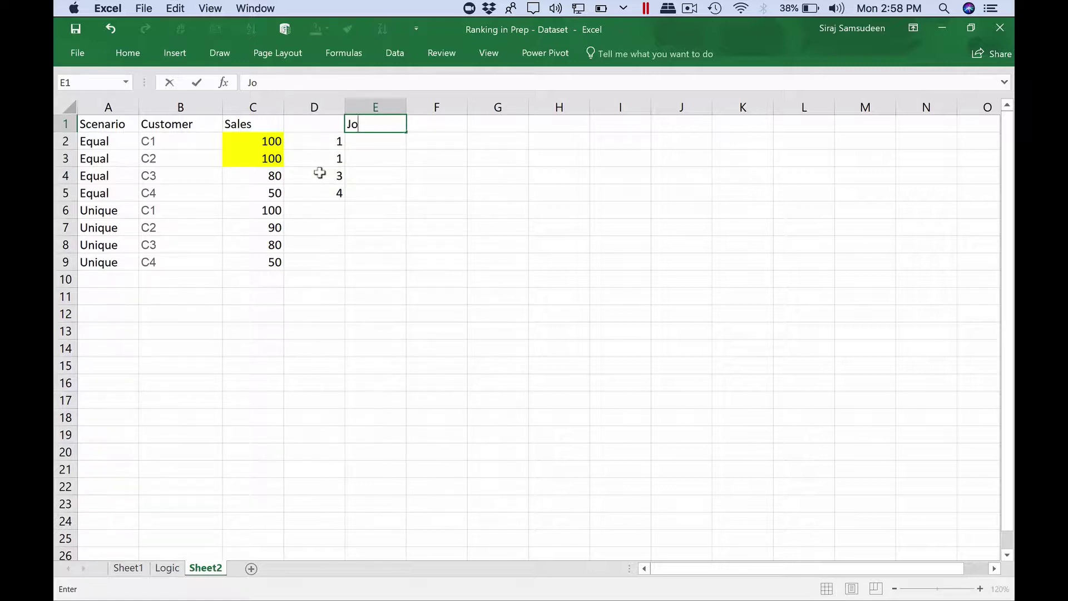
{"action": "type", "text": "shua"}
{"action": "key", "text": "Return"}
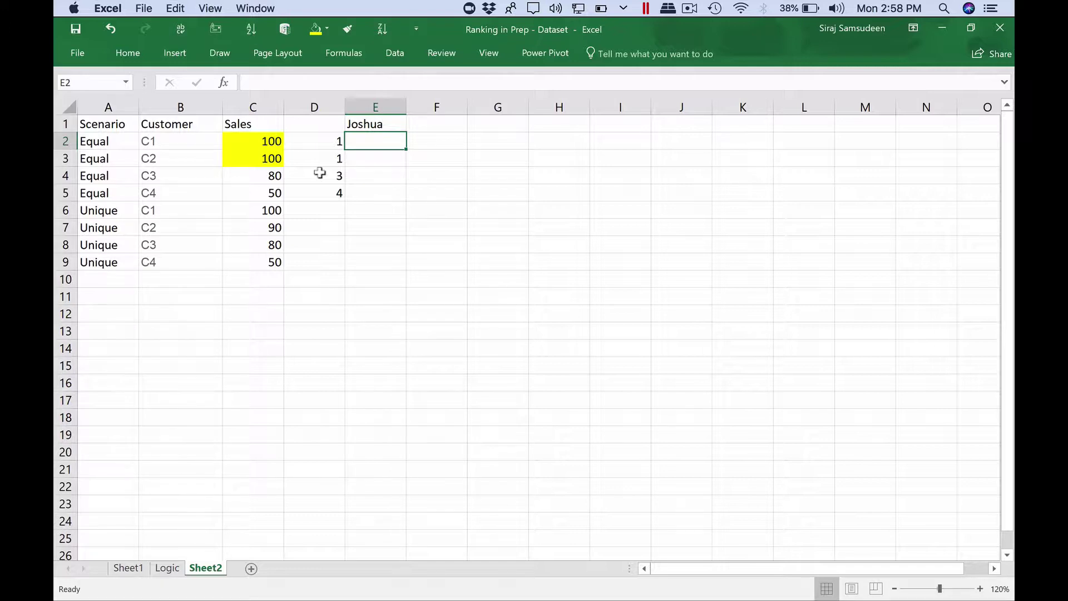
Step: Review customer C1 and the two tied sales of 100 before ranking
{"action": "left_click", "coordinate": [175, 141]}
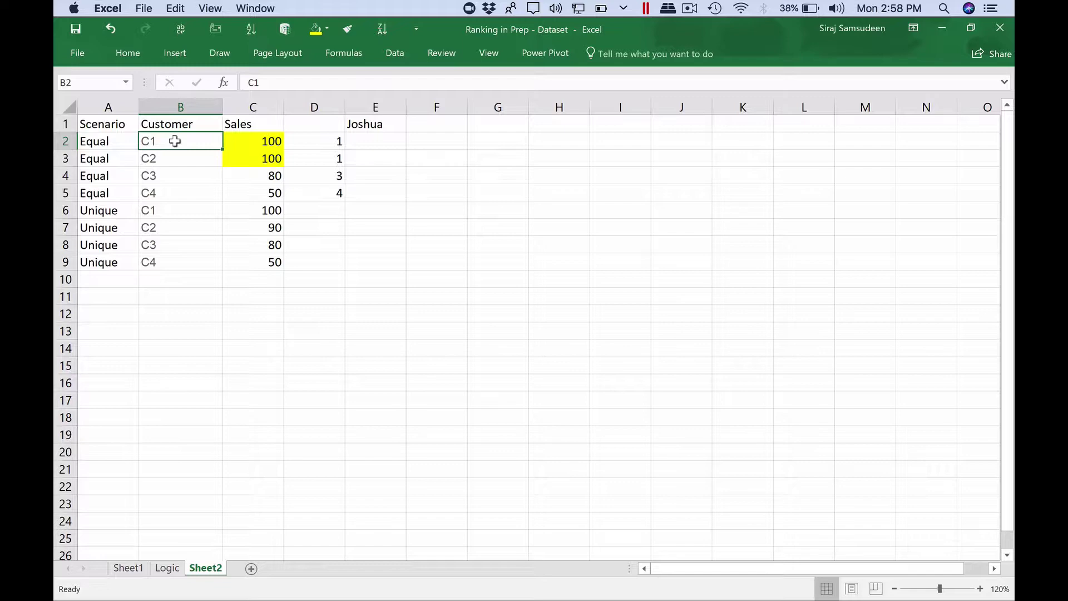
{"action": "left_click", "coordinate": [268, 142]}
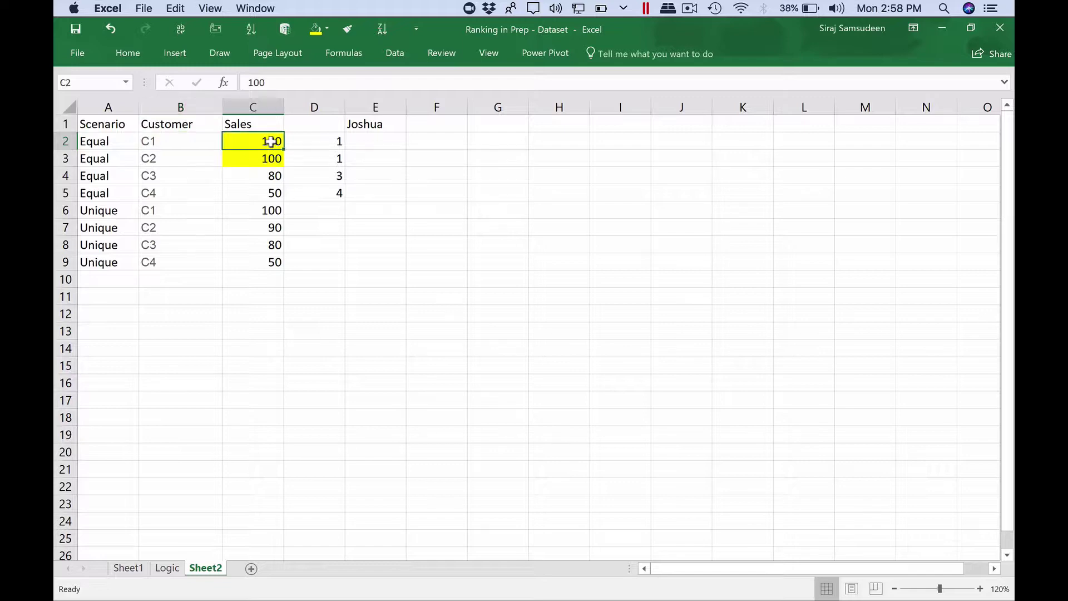
{"action": "left_click", "coordinate": [372, 142]}
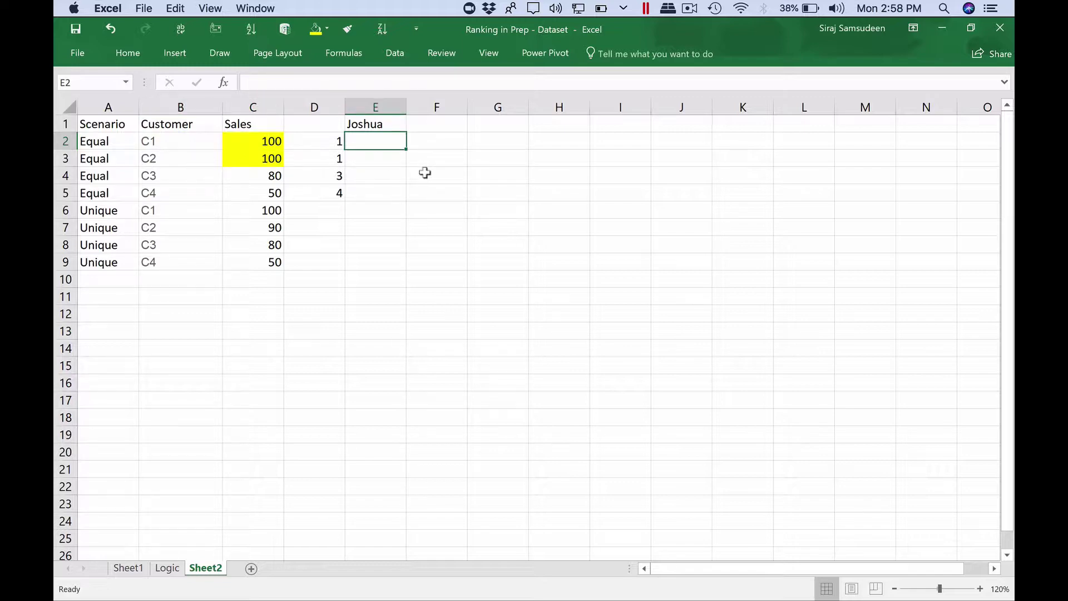
{"action": "left_click", "coordinate": [252, 141]}
{"action": "left_click", "coordinate": [272, 160]}
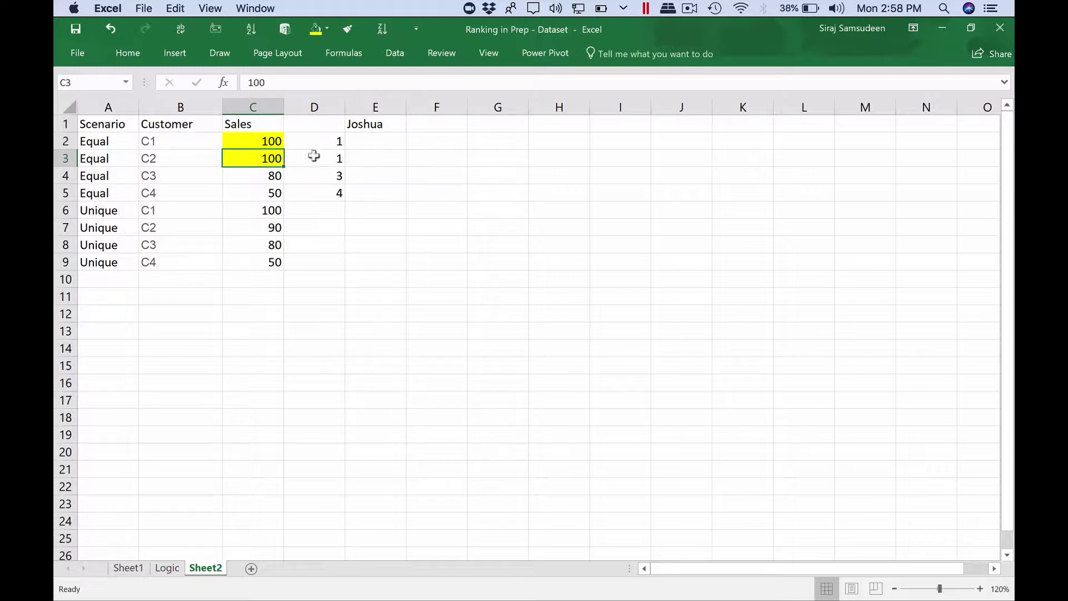
{"action": "left_click", "coordinate": [388, 139]}
Step: Enter ranks 2, 2, 3, 4 in E2:E5
{"action": "type", "text": "2"}
{"action": "key", "text": "Return"}
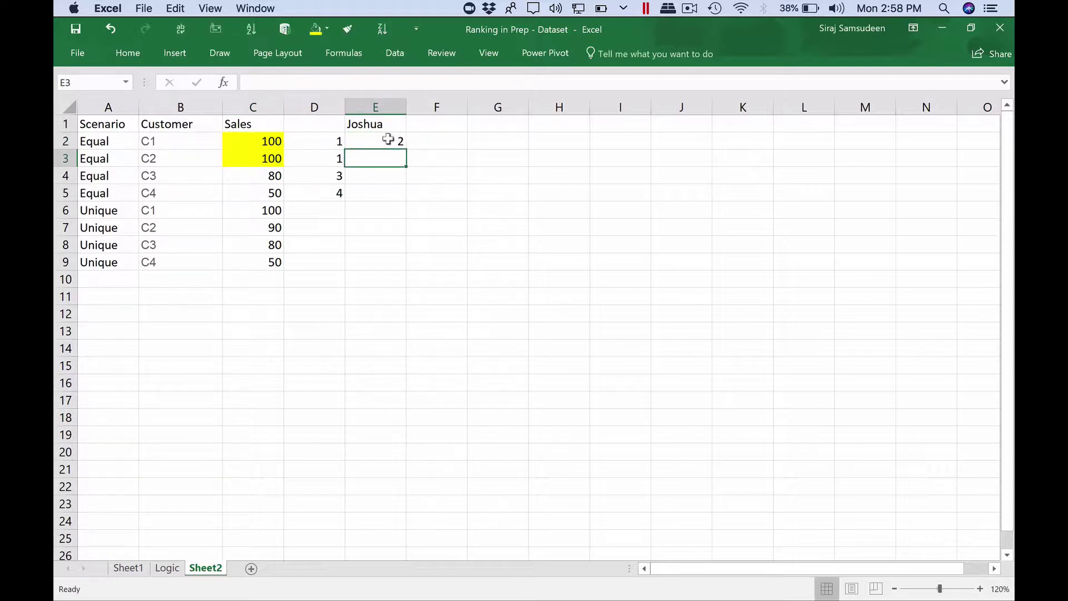
{"action": "type", "text": "2"}
{"action": "key", "text": "Return"}
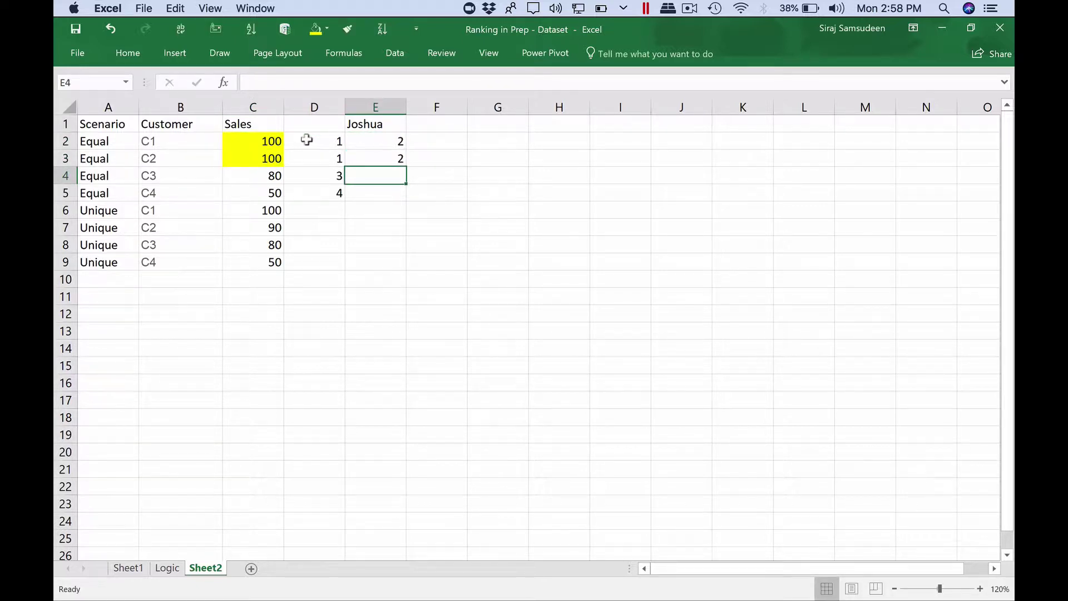
{"action": "type", "text": "3"}
{"action": "key", "text": "Return"}
{"action": "type", "text": "4"}
{"action": "key", "text": "ctrl+Return"}
Step: Compare the tied ranks of 2 against the tied sales of 100
{"action": "key", "text": "shift+Up"}
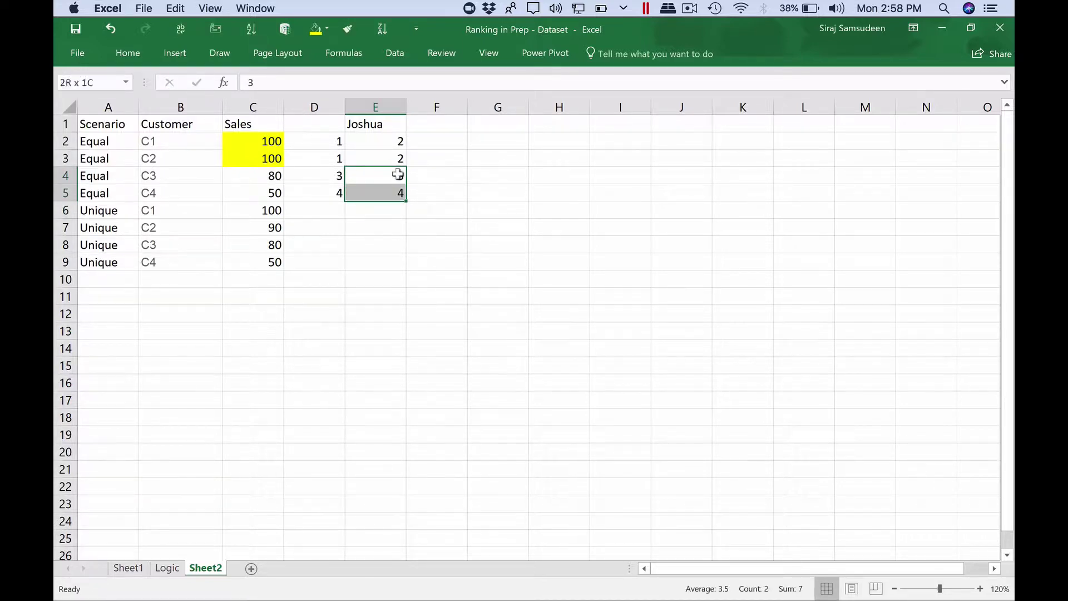
{"action": "key", "text": "Up"}
{"action": "key", "text": "Up"}
{"action": "key", "text": "Up"}
{"action": "key", "text": "shift+Down"}
{"action": "key", "text": "Down"}
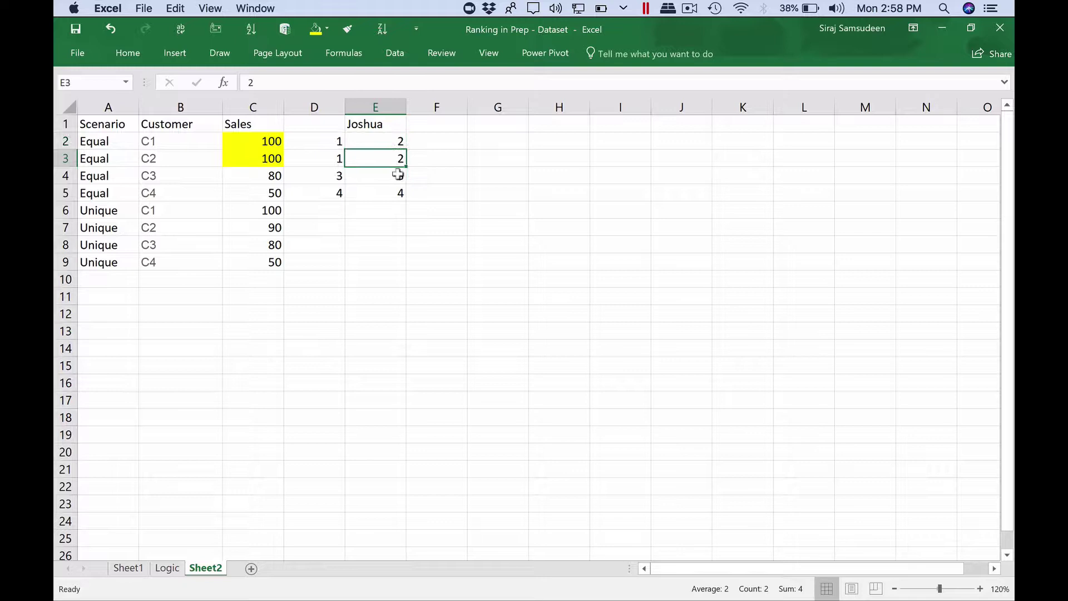
{"action": "key", "text": "Up"}
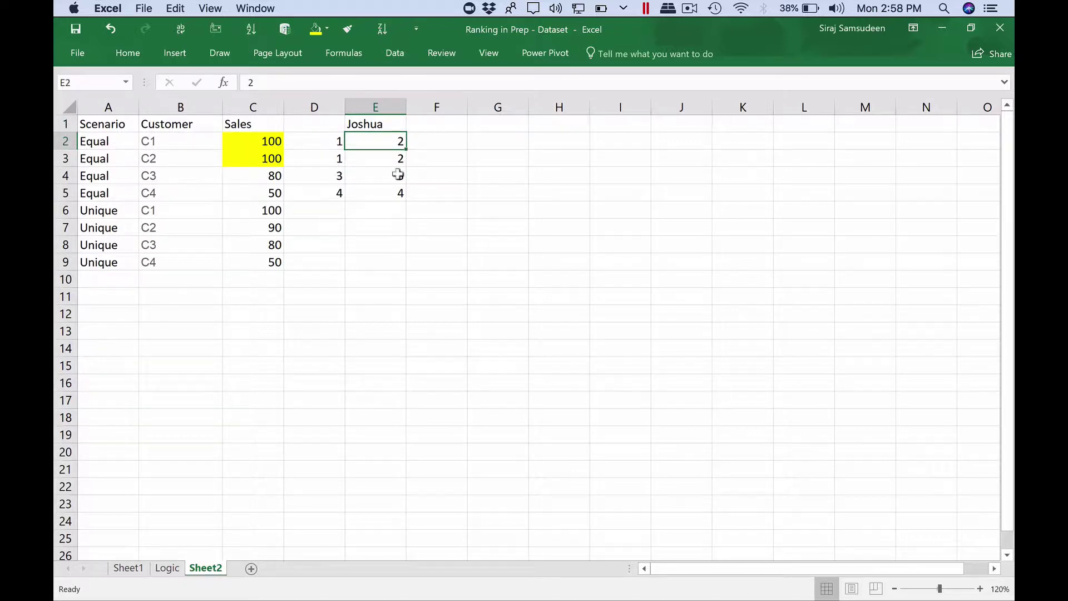
{"action": "key", "text": "Left"}
{"action": "key", "text": "Left"}
{"action": "key", "text": "shift+Down"}
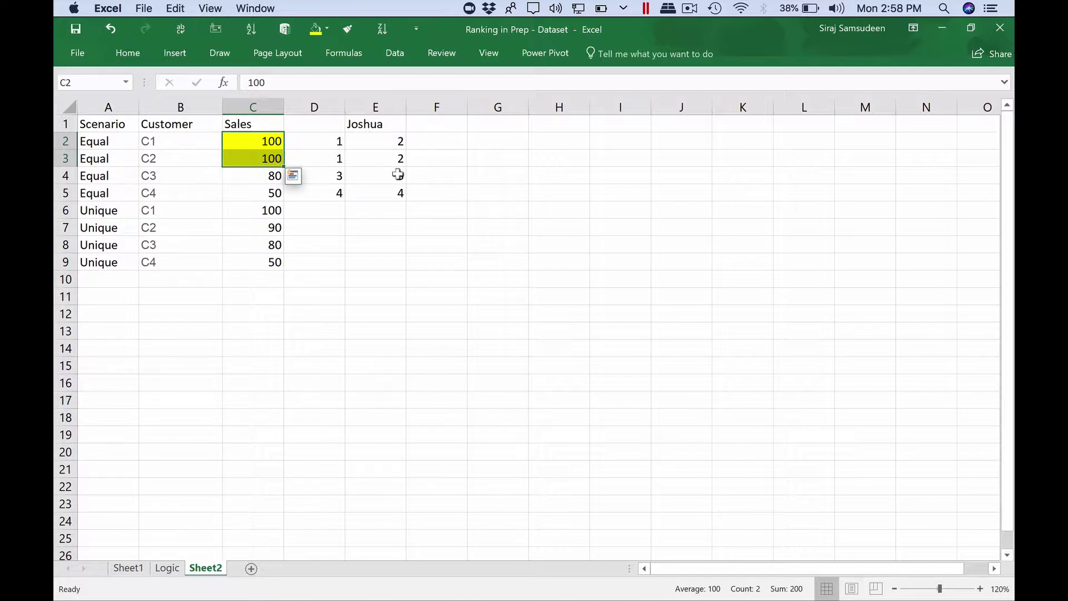
{"action": "key", "text": "Down"}
{"action": "key", "text": "Right"}
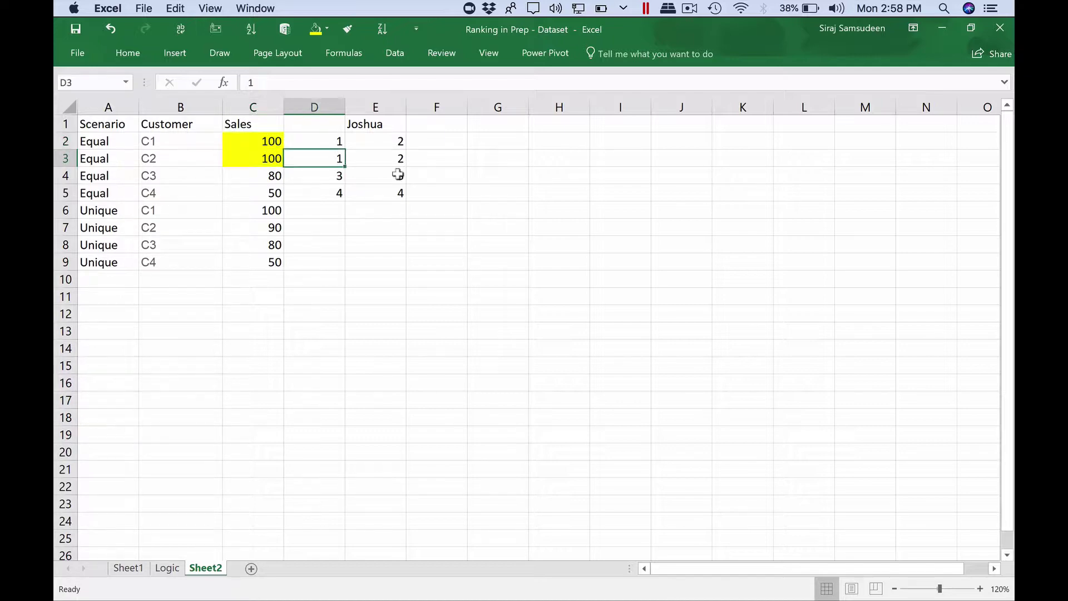
{"action": "key", "text": "Right"}
{"action": "key", "text": "Right"}
{"action": "key", "text": "Up"}
{"action": "key", "text": "Up"}
{"action": "key", "text": "Down"}
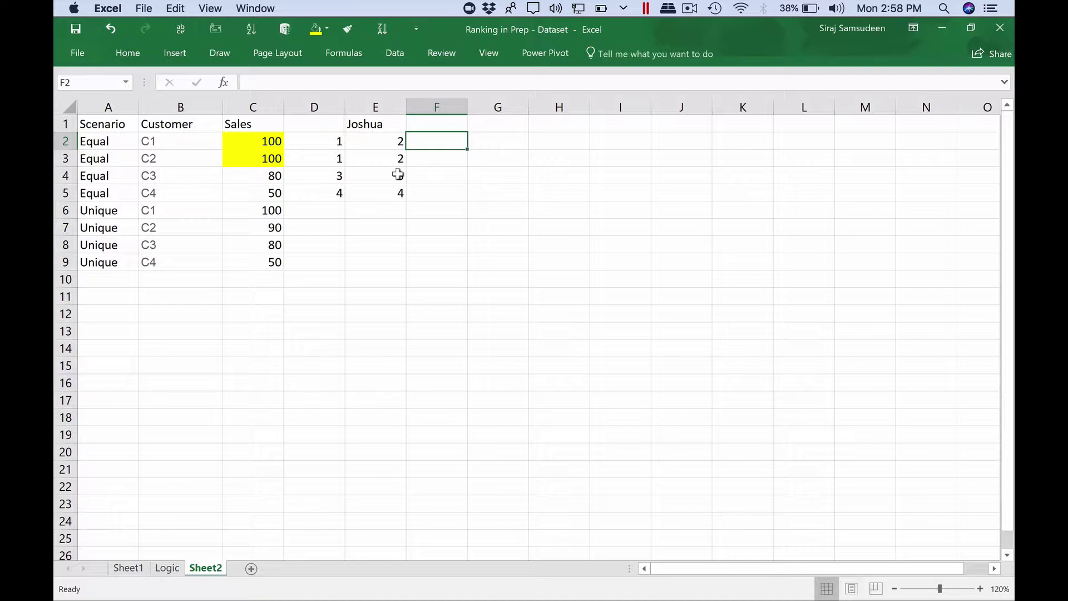
Step: Enter counts 0, 0, 2, 3 in F2:F5
{"action": "key", "text": "Up"}
{"action": "key", "text": "Down"}
{"action": "type", "text": "0"}
{"action": "key", "text": "Return"}
{"action": "type", "text": "0"}
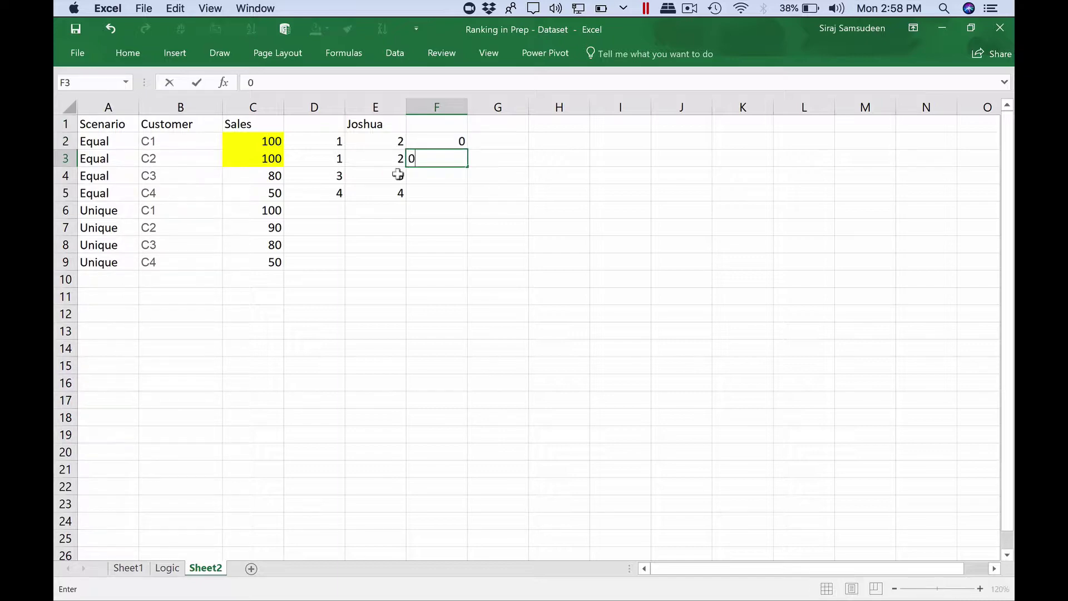
{"action": "key", "text": "Return"}
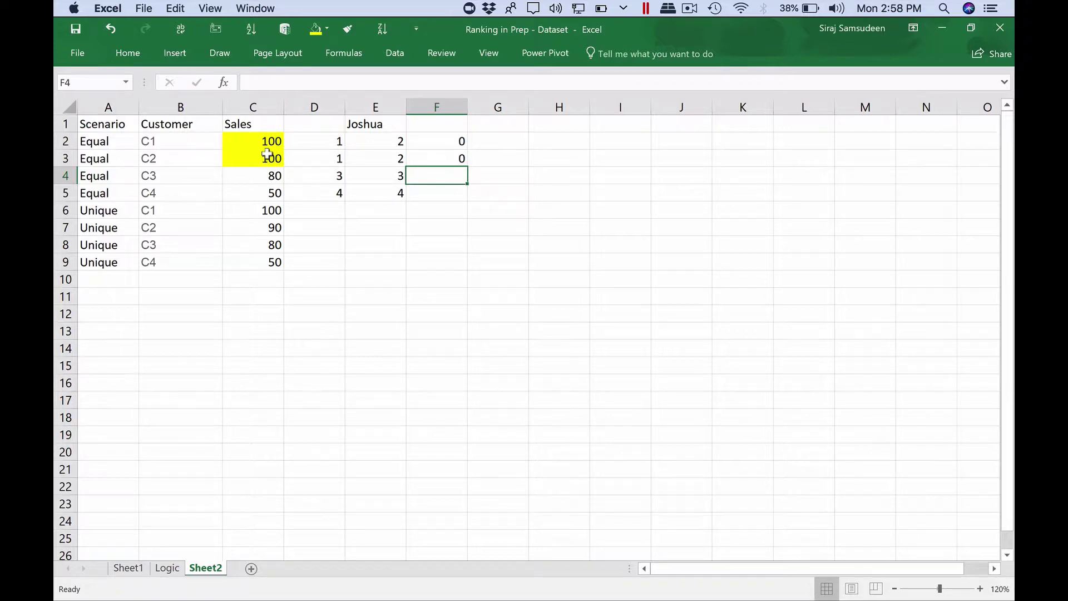
{"action": "type", "text": "2"}
{"action": "key", "text": "Return"}
{"action": "type", "text": "3"}
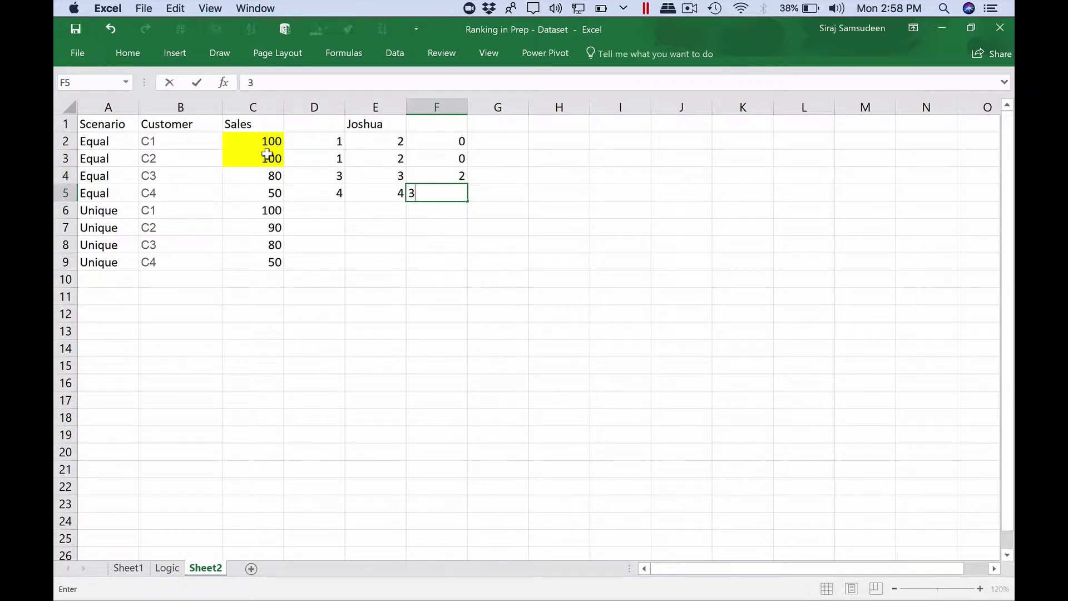
{"action": "key", "text": "Up"}
Step: Enter =F4+1 in G4 and fill it down to G5
{"action": "key", "text": "Right"}
{"action": "key", "text": "Left"}
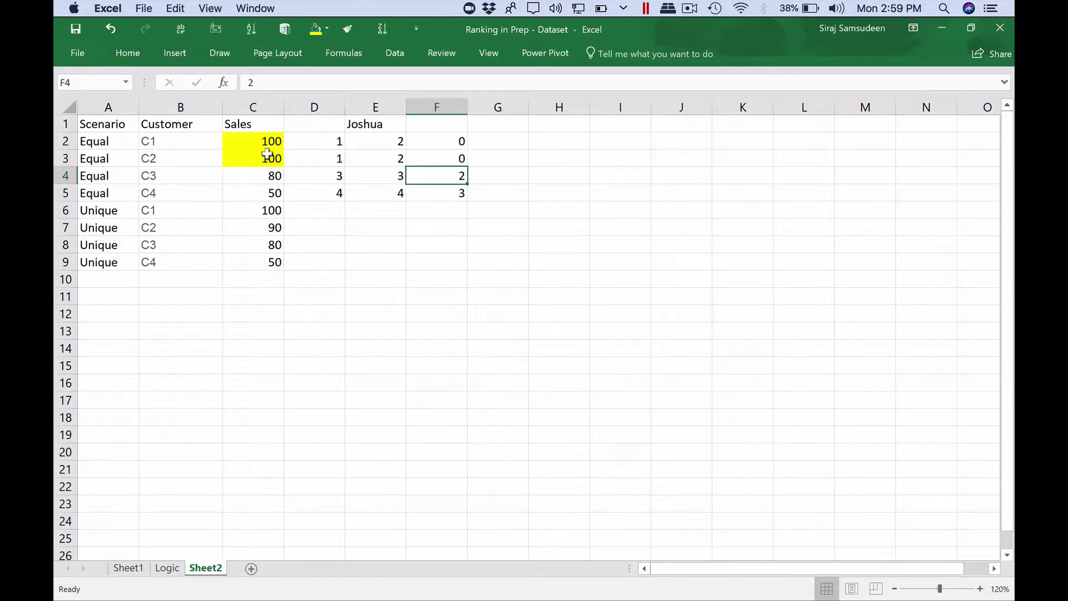
{"action": "key", "text": "shift+Down"}
{"action": "key", "text": "Right"}
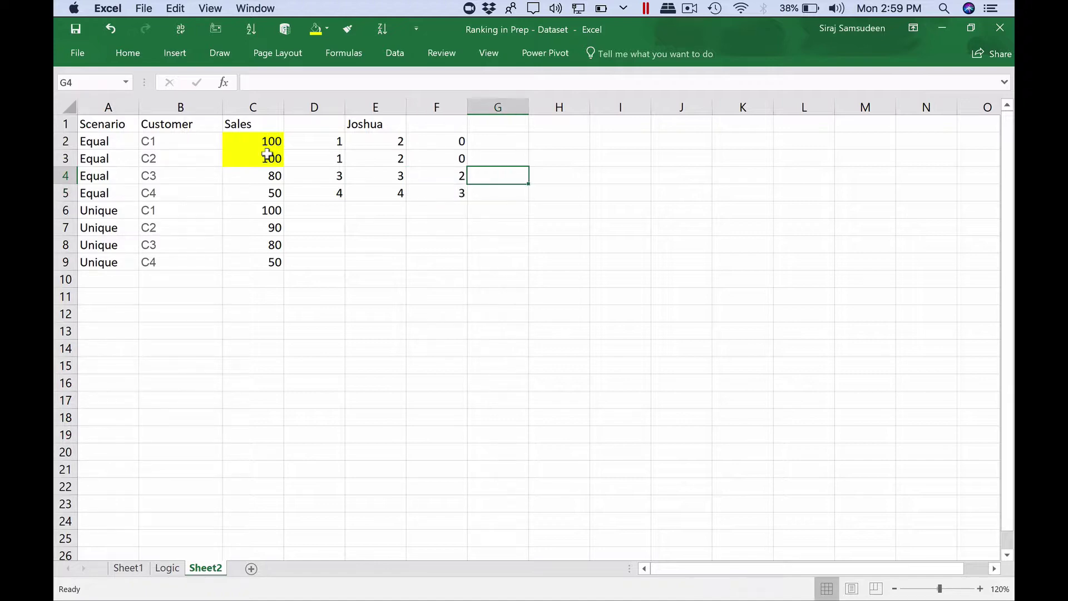
{"action": "type", "text": "="}
{"action": "key", "text": "Left"}
{"action": "type", "text": "+1"}
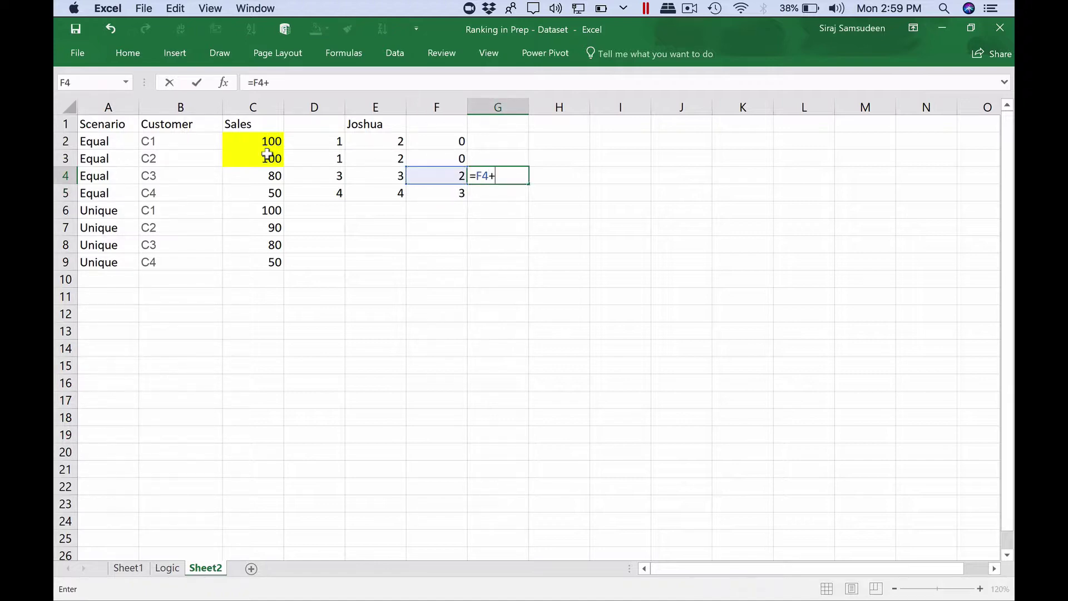
{"action": "key", "text": "Return"}
{"action": "key", "text": "Up"}
{"action": "key", "text": "shift+Down"}
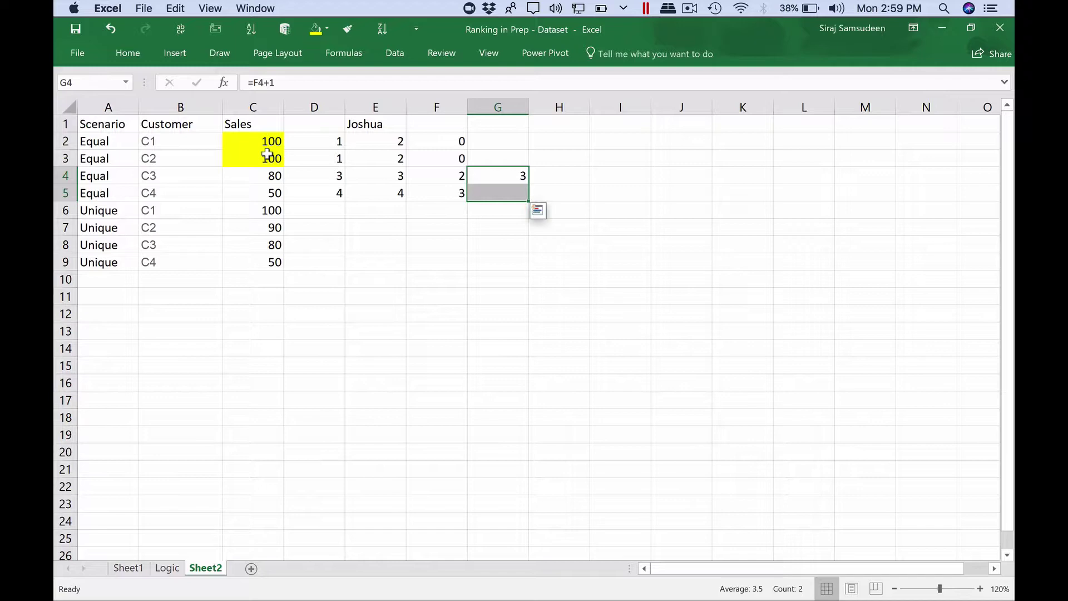
{"action": "key", "text": "ctrl+d"}
Step: Enter =F2+1 in G2 and fill it down to G3
{"action": "key", "text": "Up"}
{"action": "key", "text": "Up"}
{"action": "type", "text": "="}
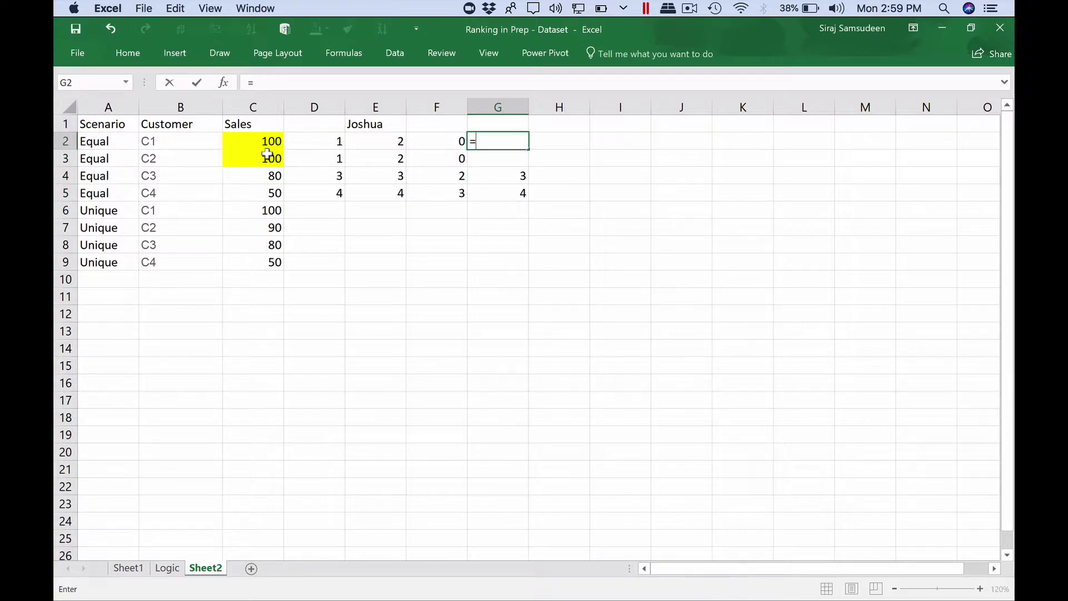
{"action": "key", "text": "Left"}
{"action": "type", "text": "+1"}
{"action": "key", "text": "Return"}
{"action": "key", "text": "Up"}
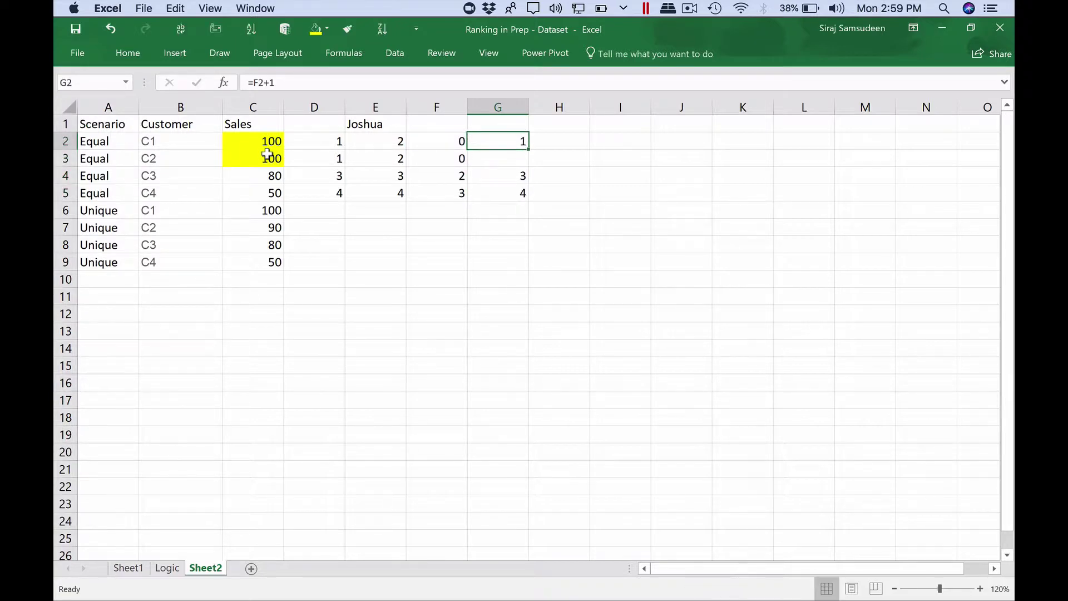
{"action": "key", "text": "shift+Down"}
{"action": "key", "text": "ctrl+d"}
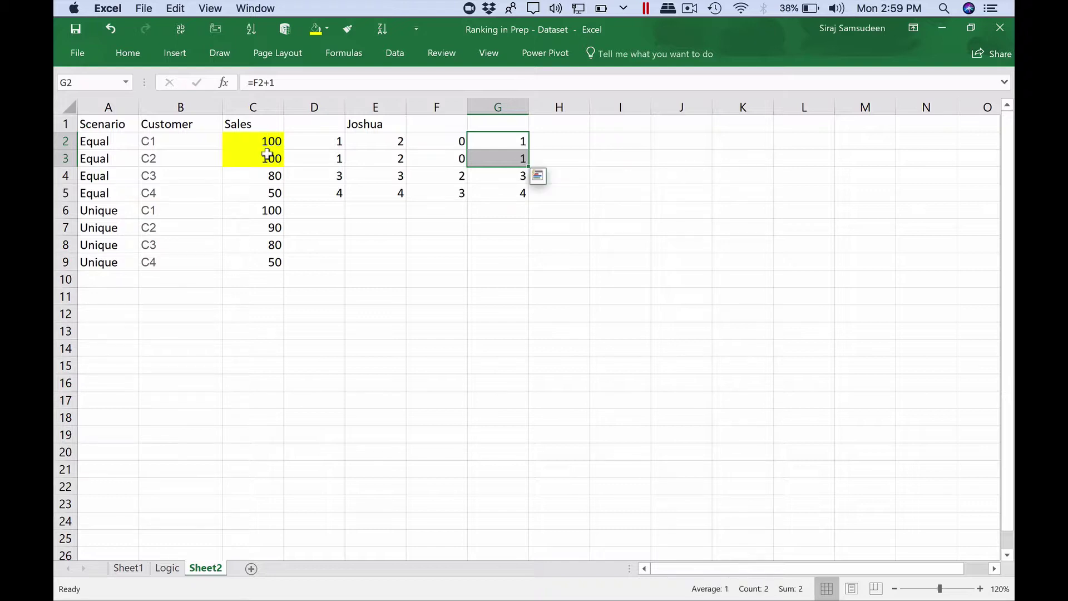
Step: Fill F2's 0 count down into F3 with Ctrl+D
{"action": "key", "text": "Down"}
{"action": "key", "text": "Left"}
{"action": "key", "text": "Down"}
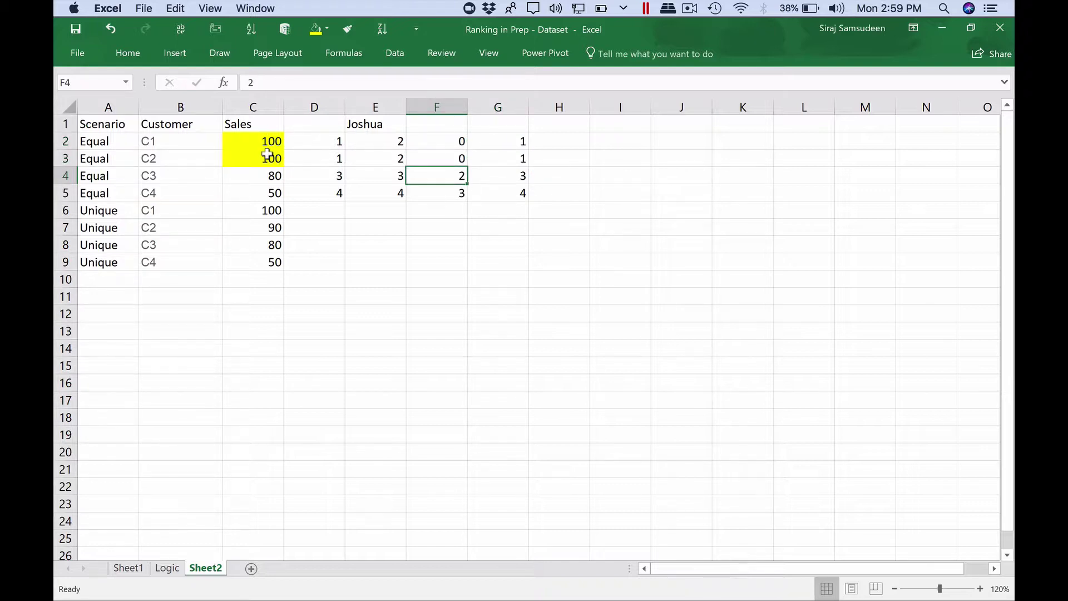
{"action": "key", "text": "Up"}
{"action": "key", "text": "Up"}
{"action": "key", "text": "shift+Down"}
{"action": "key", "text": "ctrl+d"}
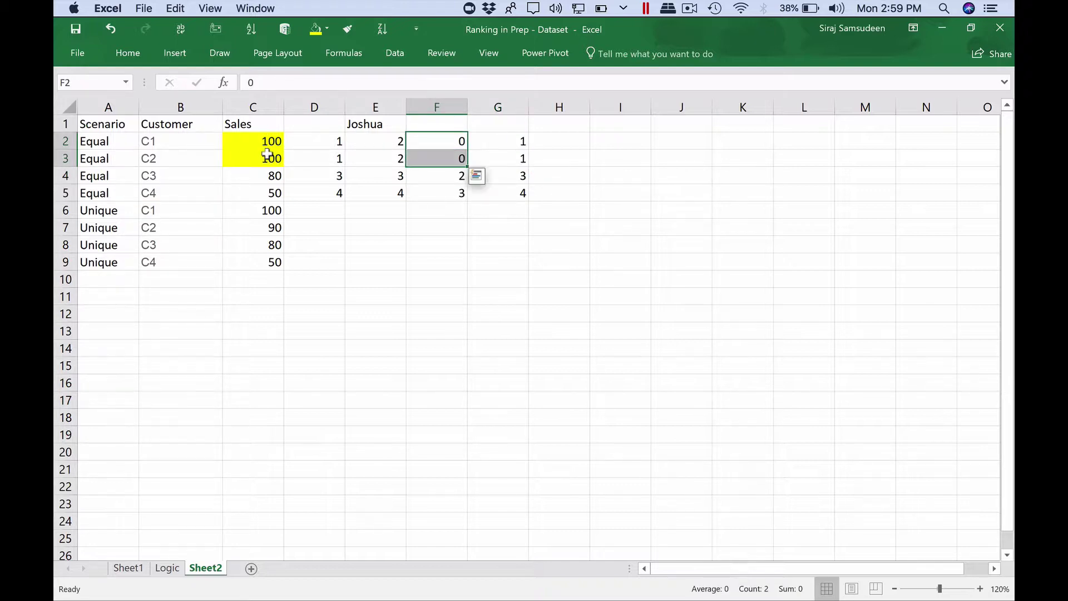
{"action": "key", "text": "shift+Up"}
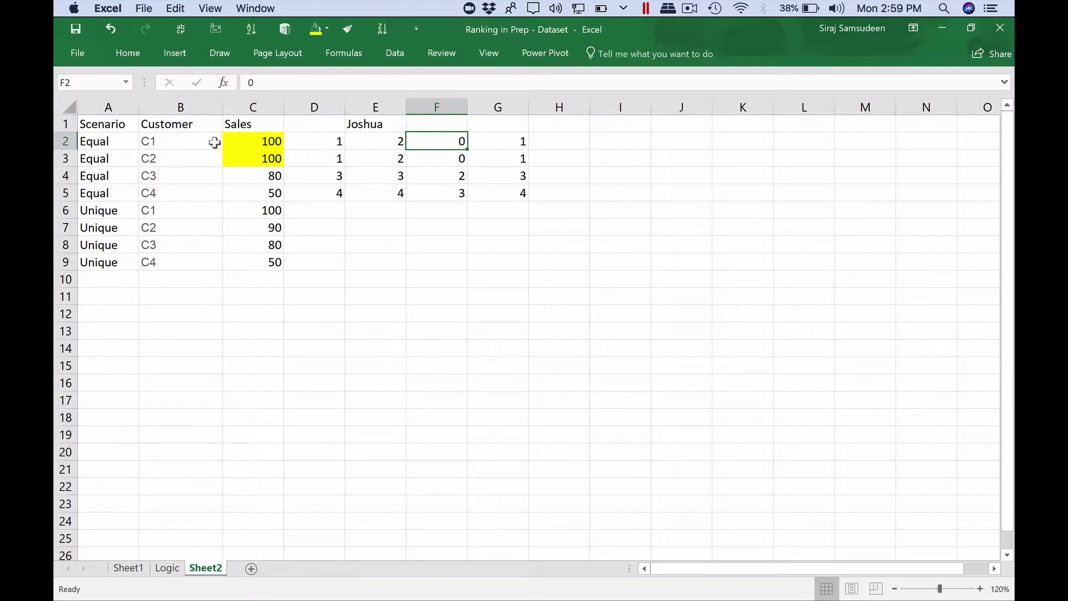
{"action": "left_click", "coordinate": [150, 142]}
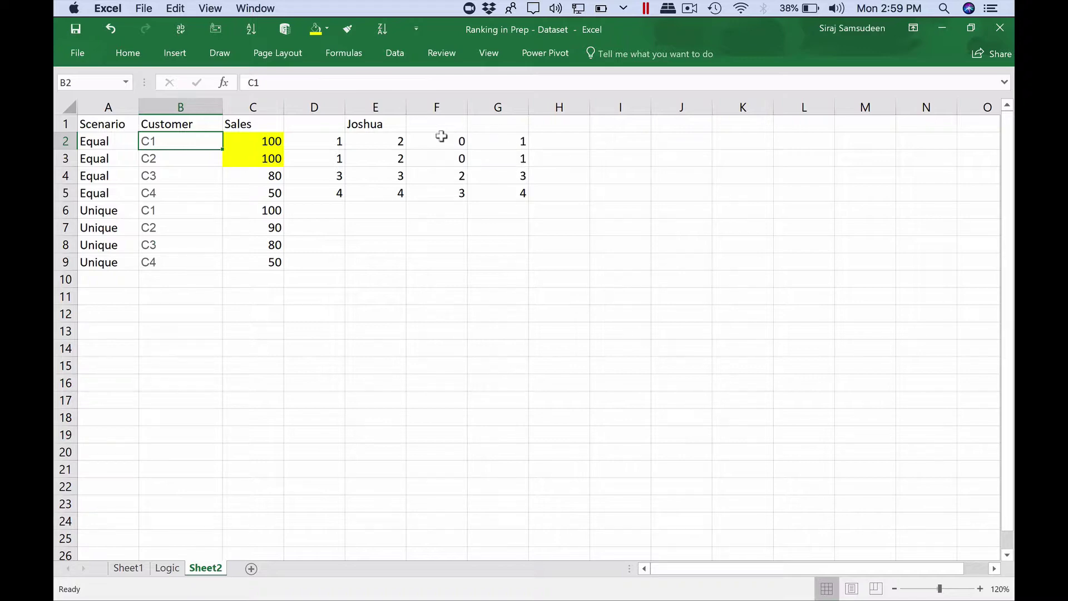
{"action": "left_click_drag", "start_coordinate": [460, 140], "coordinate": [456, 159]}
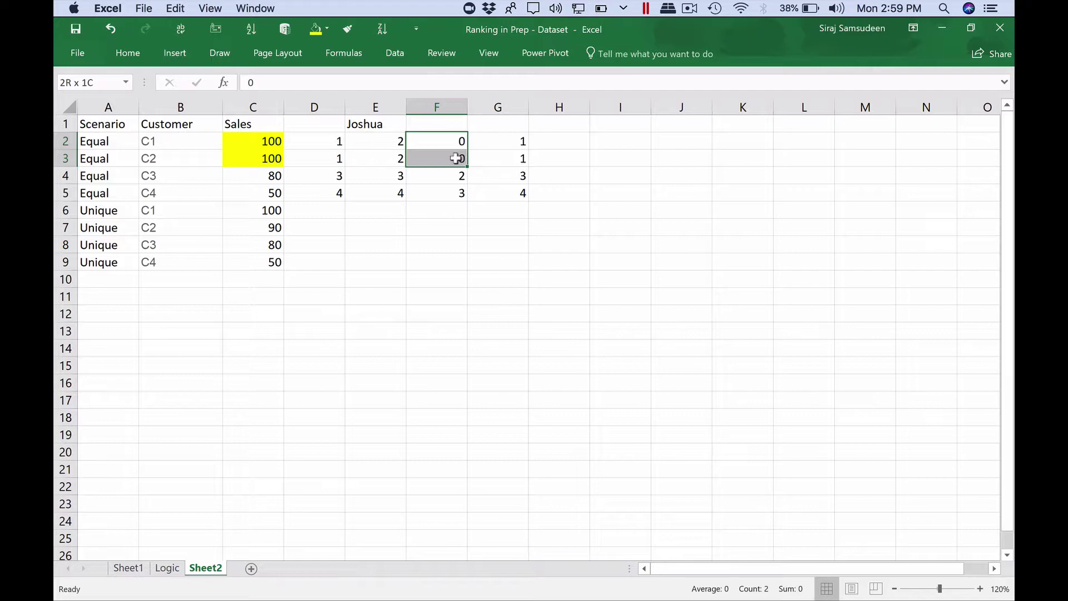
{"action": "left_click", "coordinate": [457, 176]}
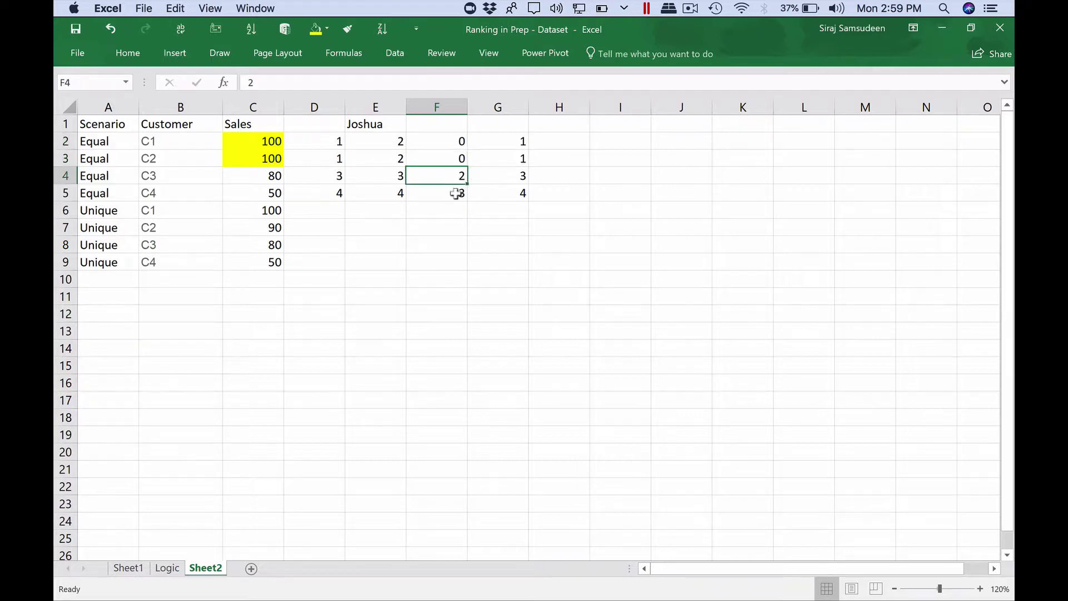
{"action": "left_click", "coordinate": [456, 193]}
Step: Switch to Tableau Prep, close the Self Join details and select Clean 3
{"action": "key", "text": "super+Tab"}
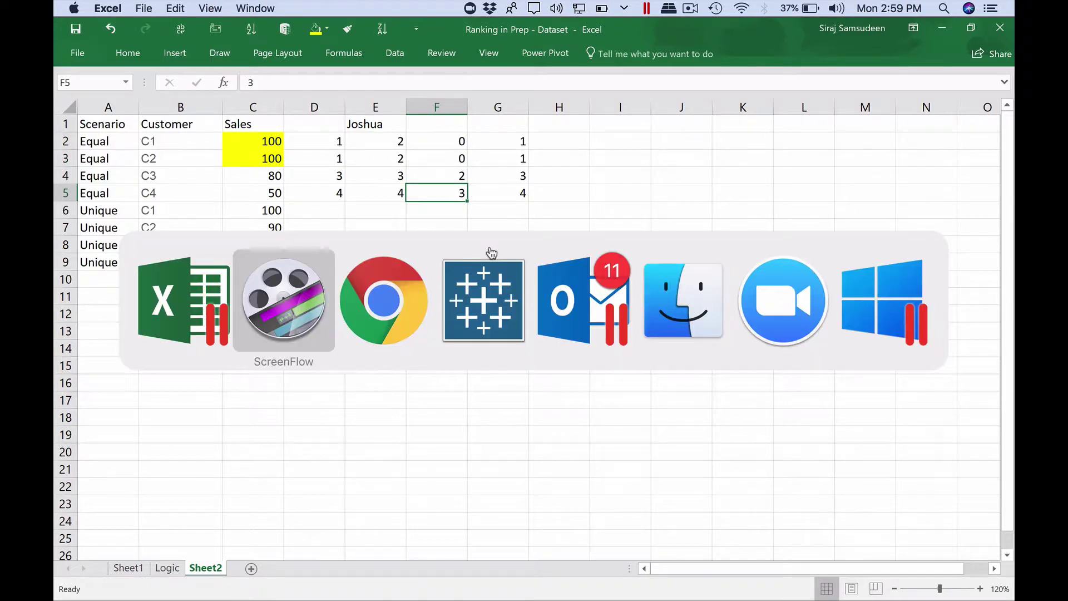
{"action": "key", "text": "super+Tab"}
{"action": "key", "text": "super+Tab"}
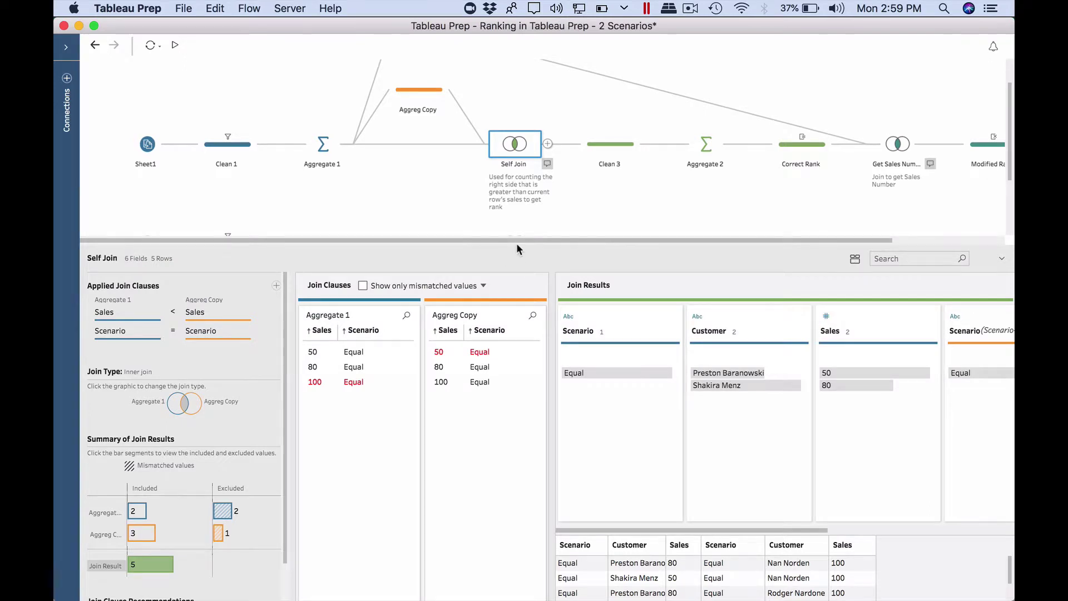
{"action": "left_click", "coordinate": [516, 245]}
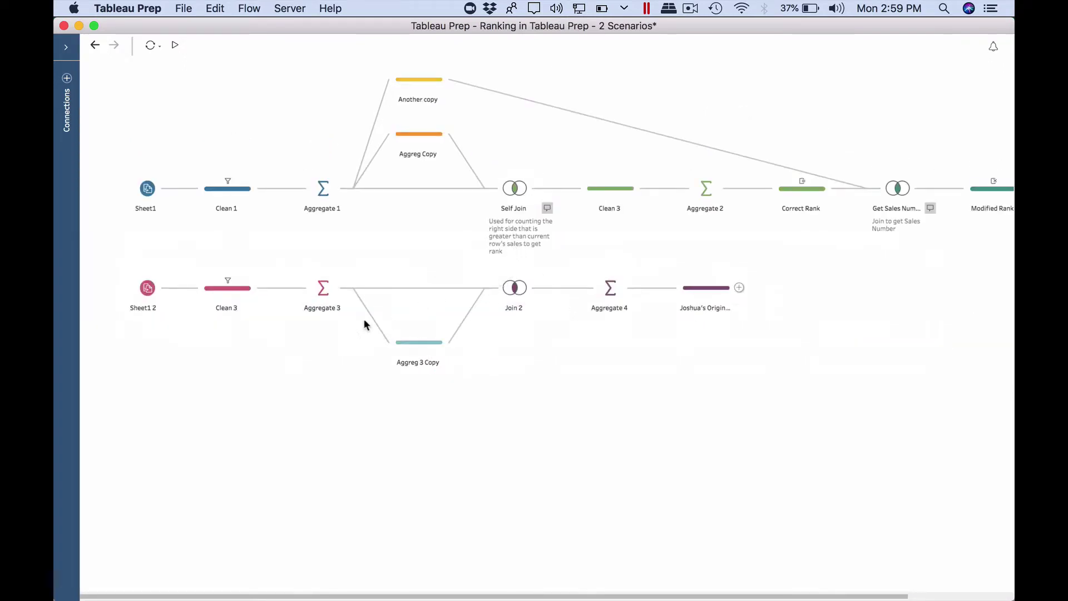
{"action": "left_click", "coordinate": [231, 295]}
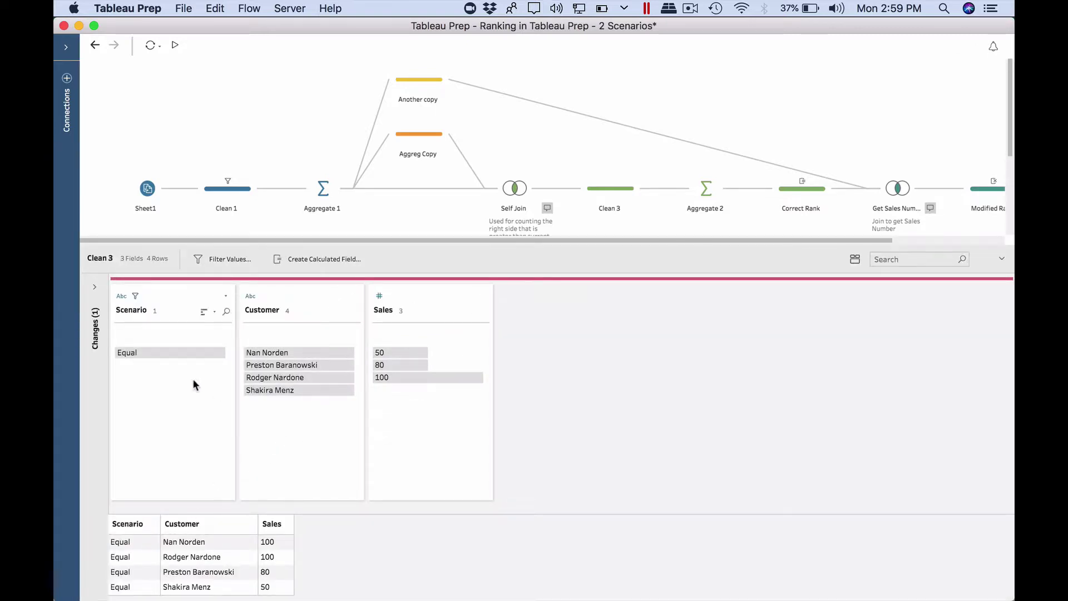
Step: Replace Clean 3's Scenario filter with a Keep Only filter on Equal
{"action": "left_click", "coordinate": [94, 287]}
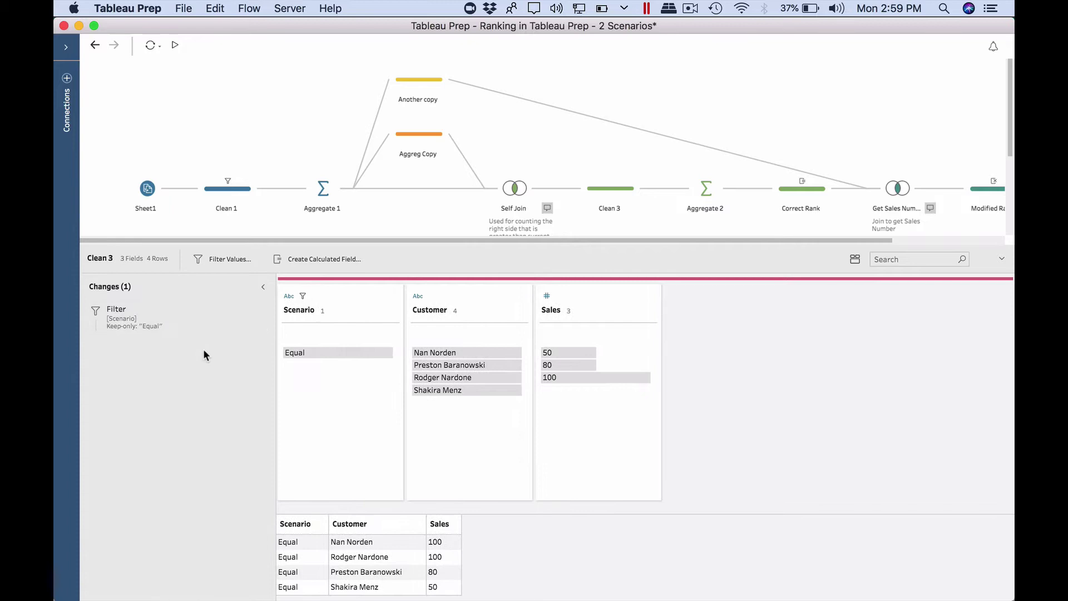
{"action": "left_click", "coordinate": [258, 316]}
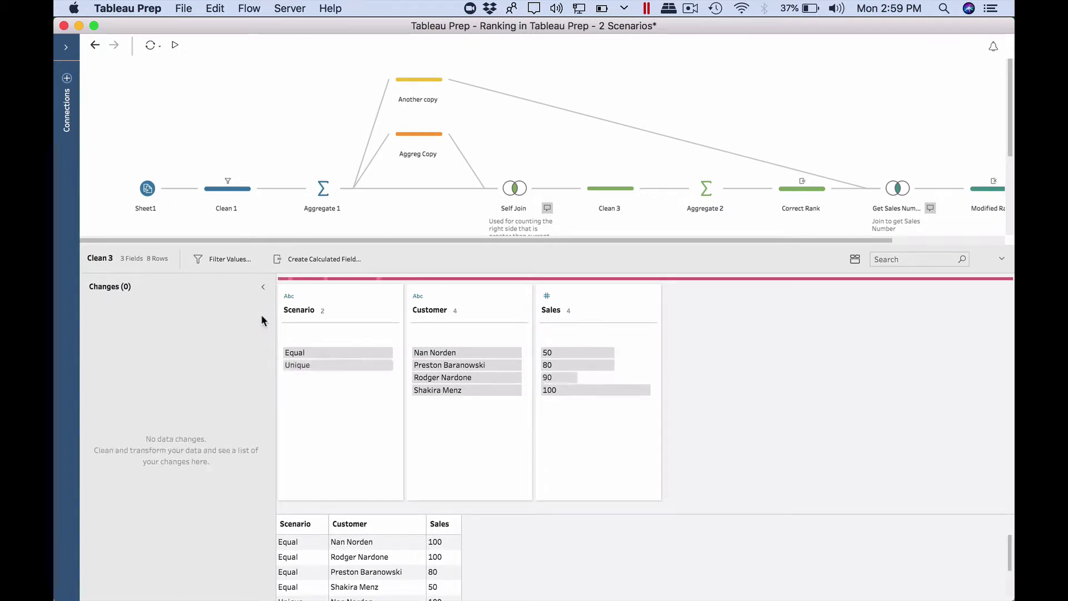
{"action": "left_click", "coordinate": [330, 353]}
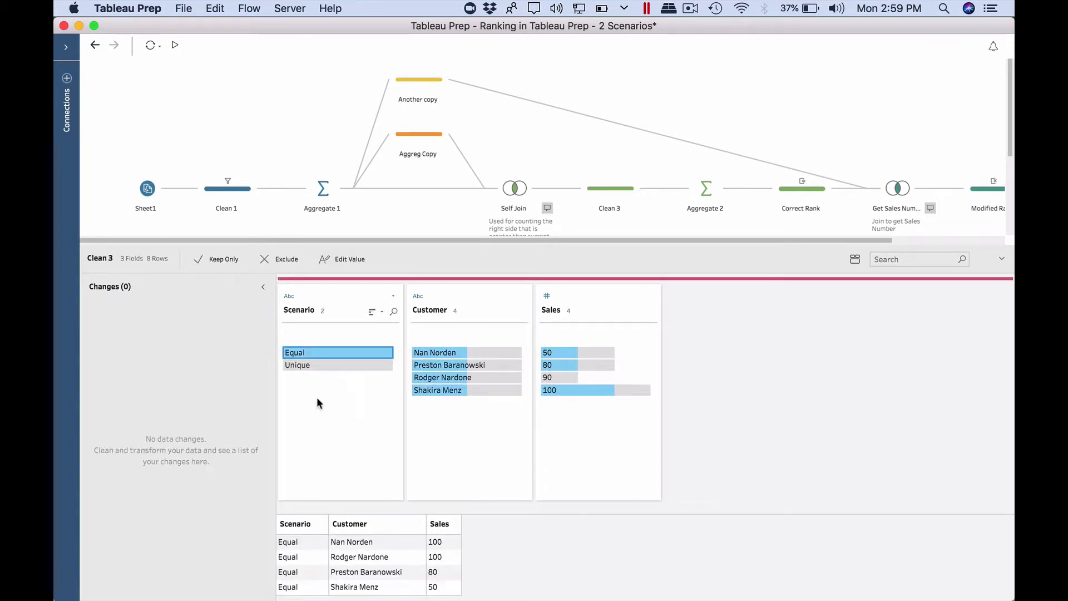
{"action": "left_click", "coordinate": [318, 366]}
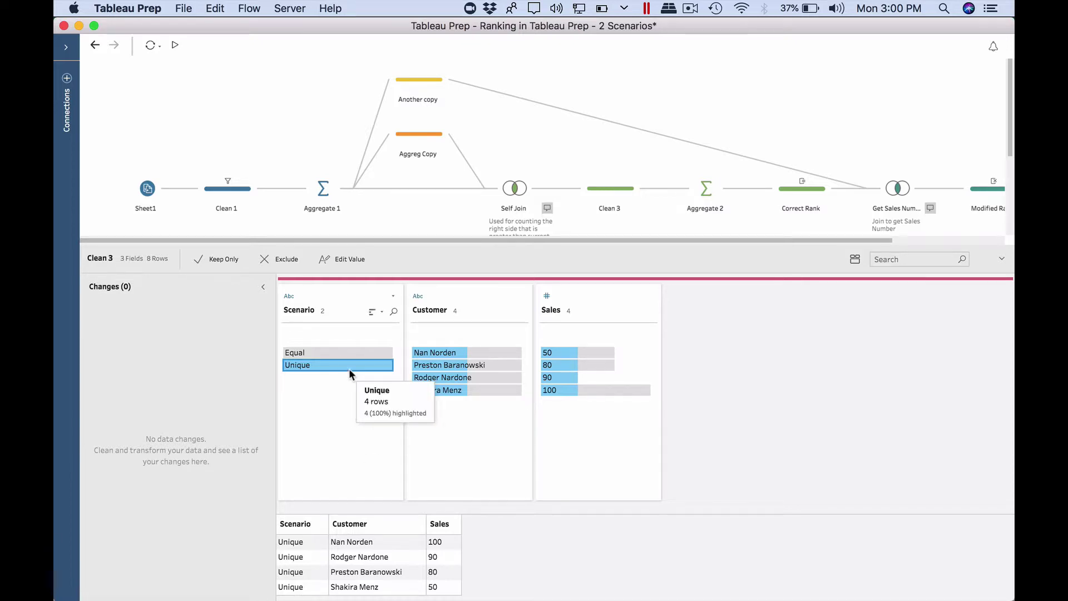
{"action": "left_click", "coordinate": [338, 351]}
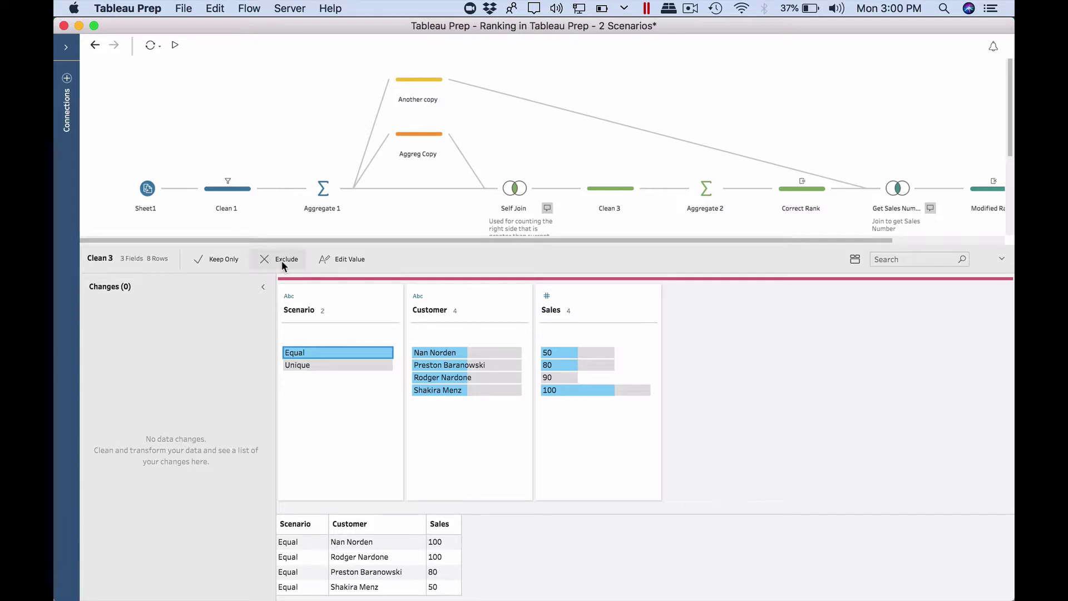
{"action": "left_click", "coordinate": [207, 258]}
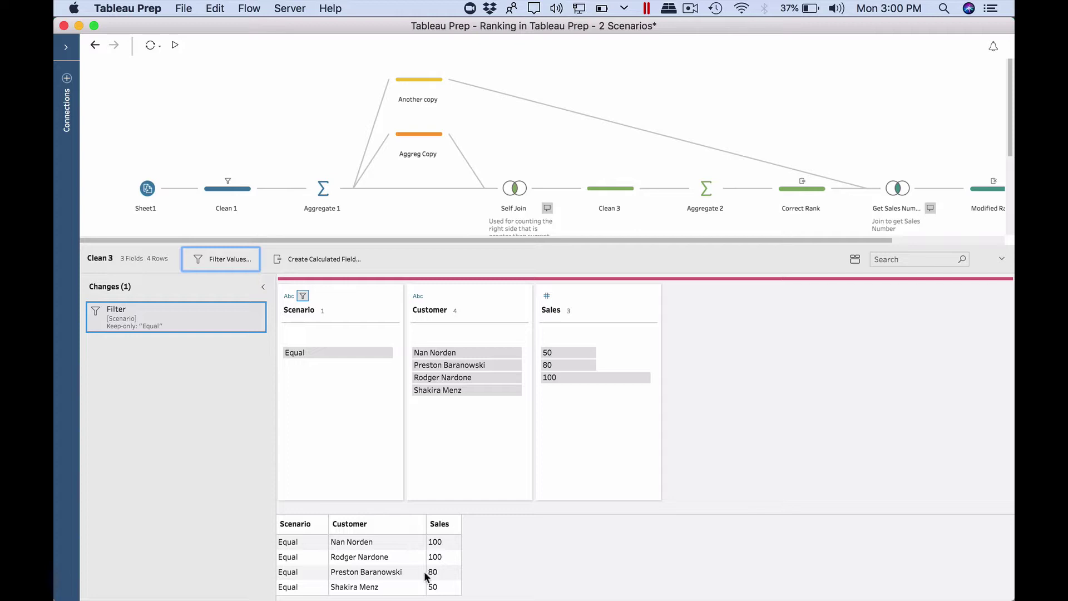
{"action": "left_click_drag", "start_coordinate": [542, 240], "coordinate": [541, 335]}
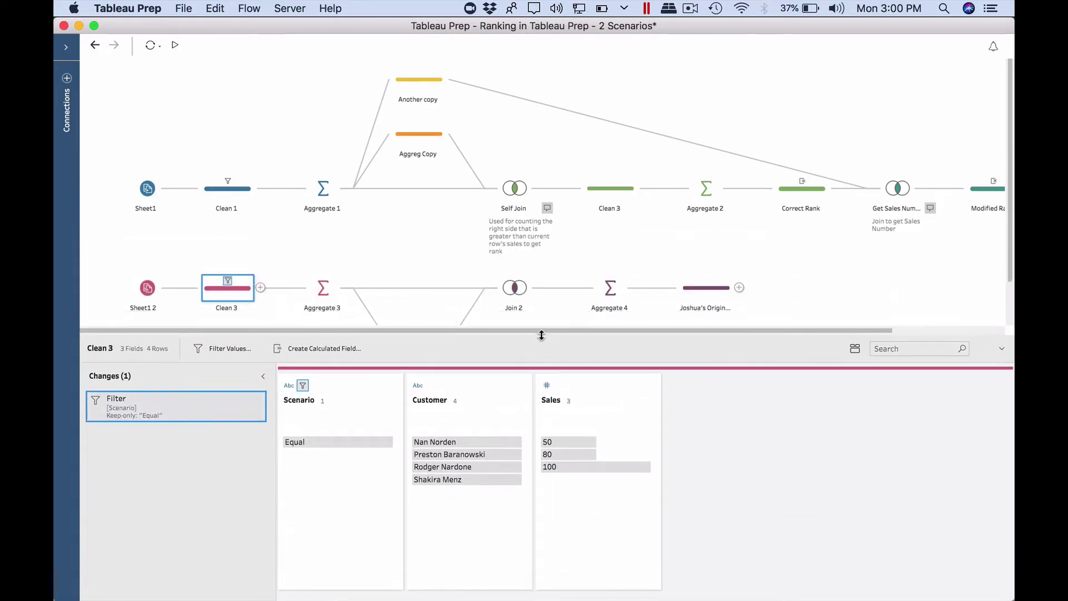
Step: View the original-rank step's data grid, showing ranks 2, 2, 3, 4 for Equal customers
{"action": "left_click", "coordinate": [698, 288]}
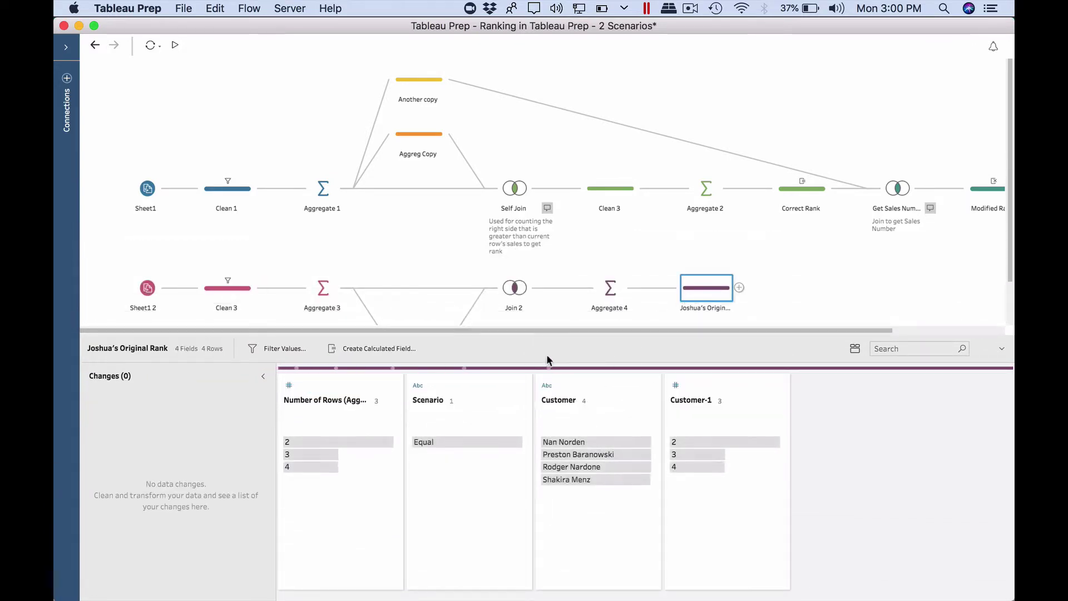
{"action": "left_click_drag", "start_coordinate": [554, 332], "coordinate": [554, 220]}
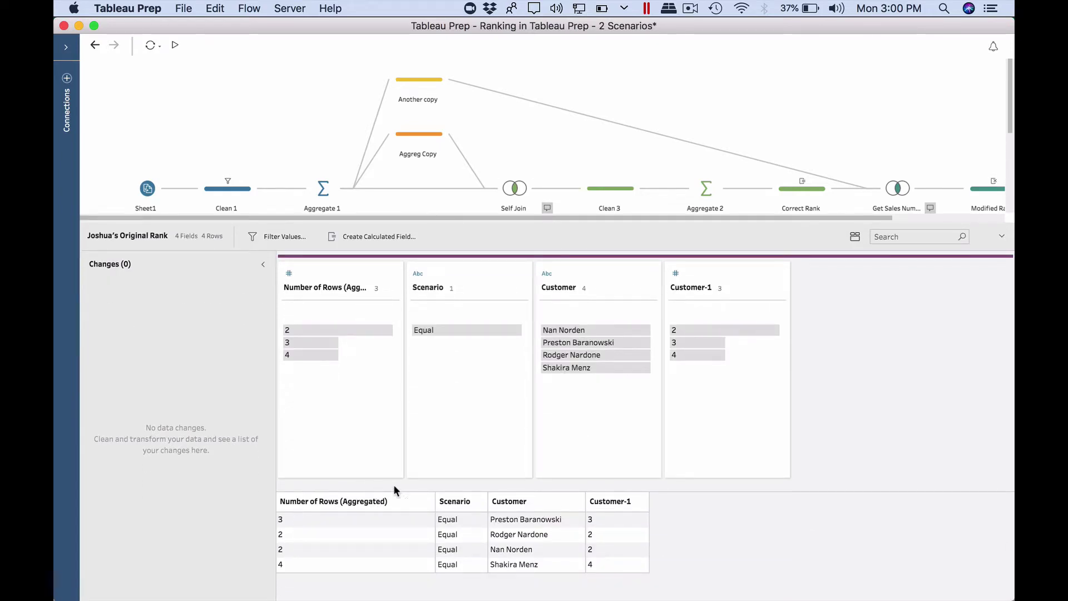
{"action": "left_click_drag", "start_coordinate": [661, 220], "coordinate": [661, 361]}
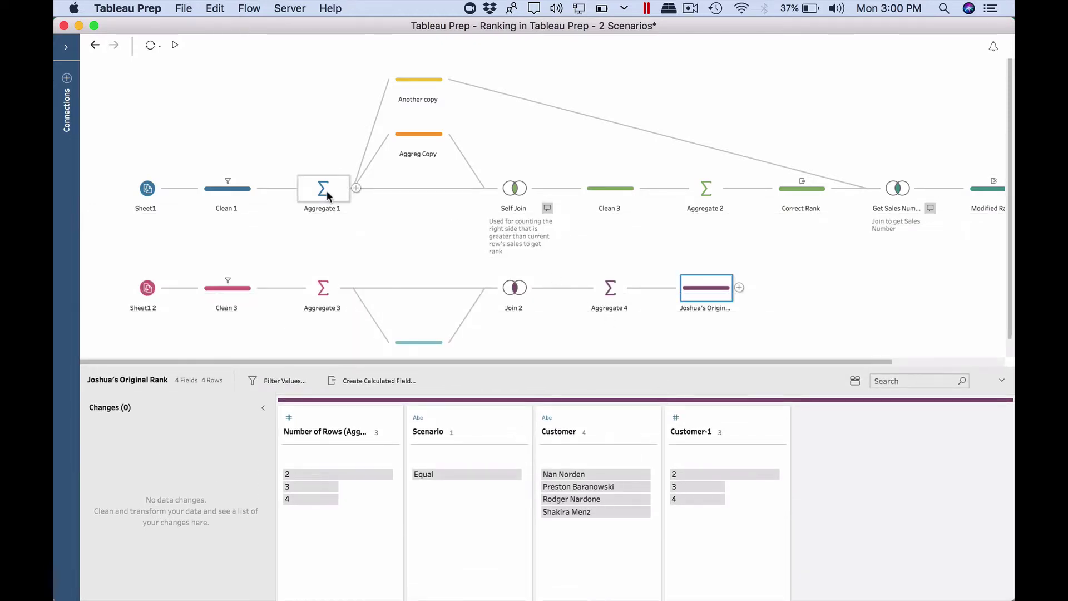
Step: Review the Self Join's summary and results grid, checking Aggregate 1 and Clean 3
{"action": "left_click", "coordinate": [511, 190]}
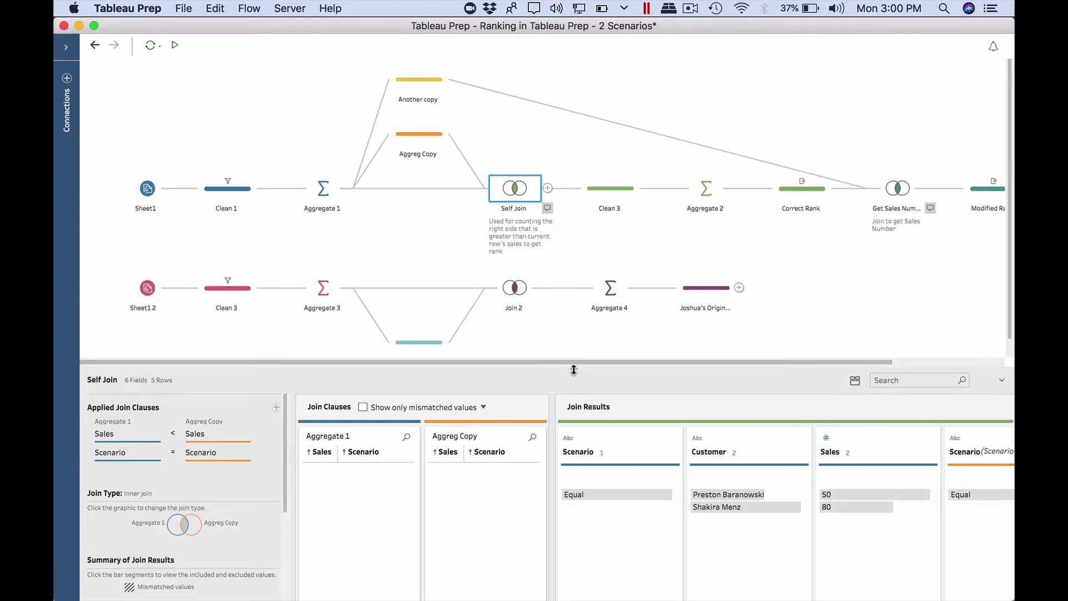
{"action": "left_click_drag", "start_coordinate": [573, 369], "coordinate": [573, 348]}
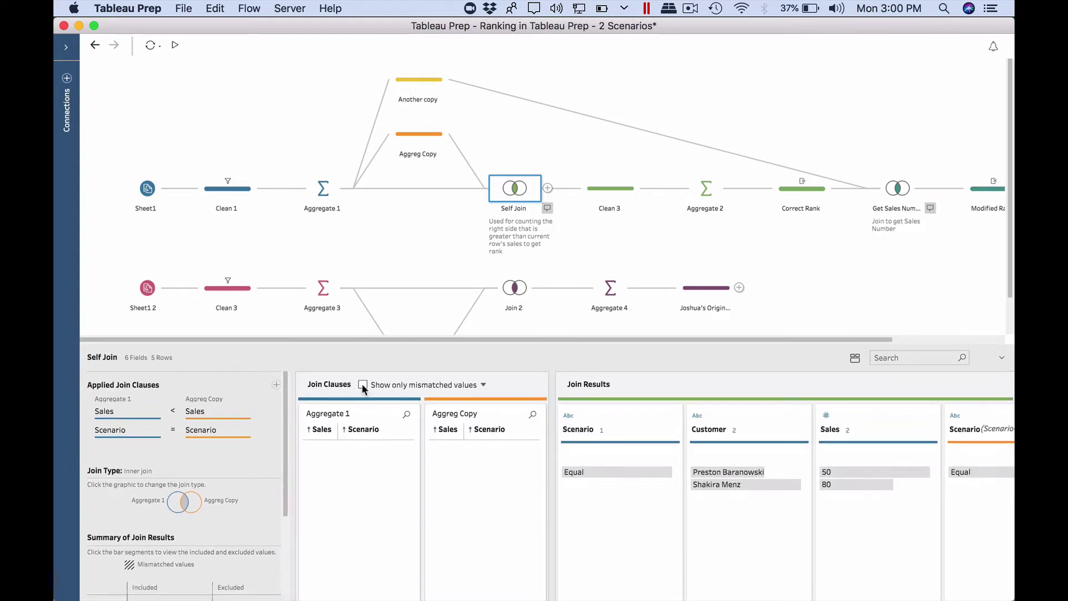
{"action": "left_click", "coordinate": [323, 189]}
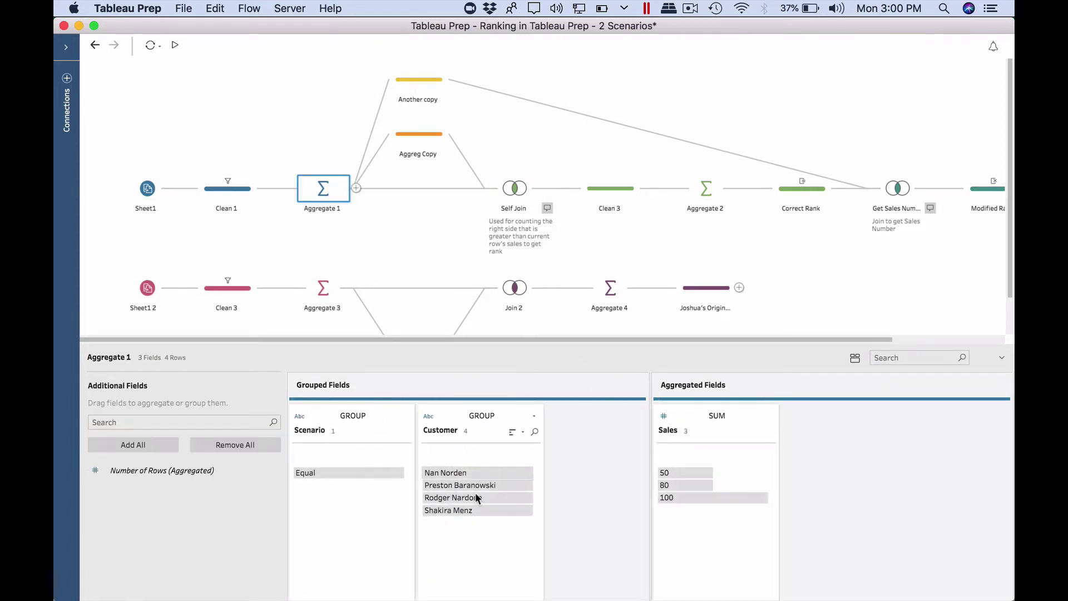
{"action": "left_click", "coordinate": [514, 191]}
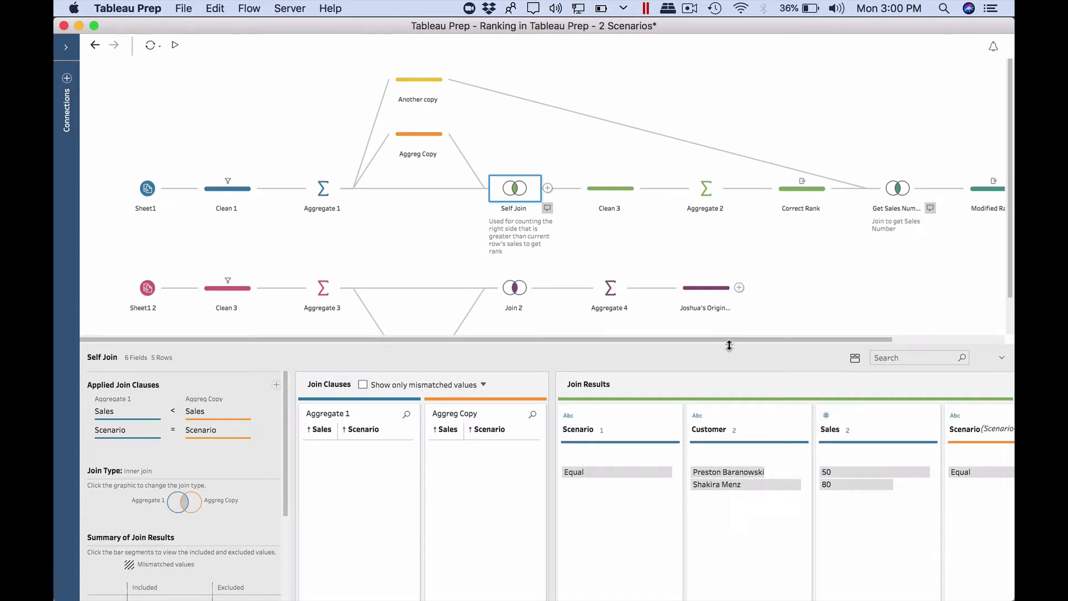
{"action": "left_click_drag", "start_coordinate": [729, 347], "coordinate": [733, 263]}
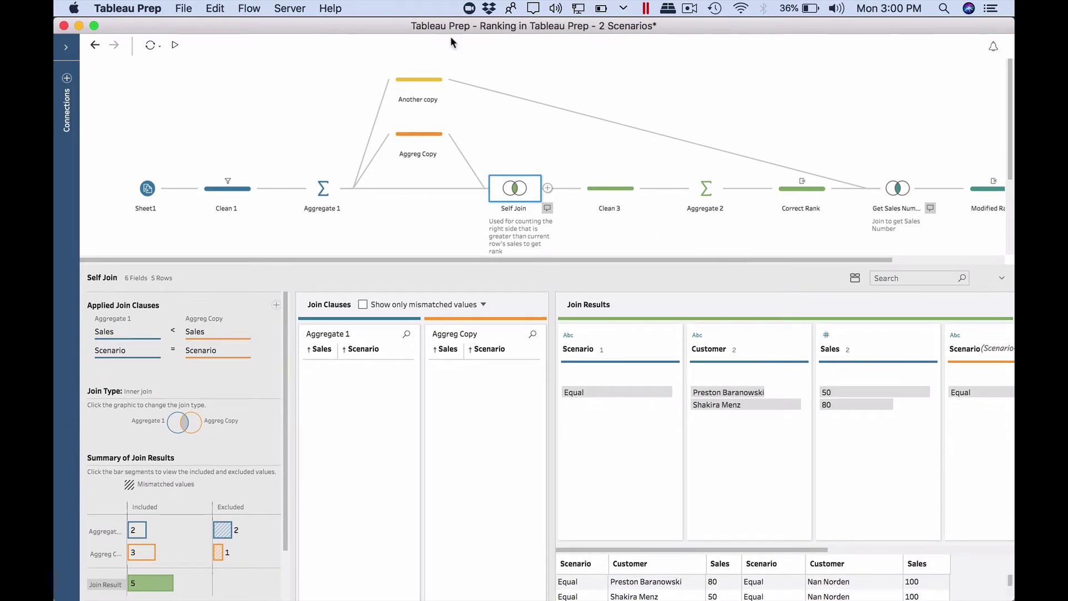
{"action": "left_click", "coordinate": [606, 194]}
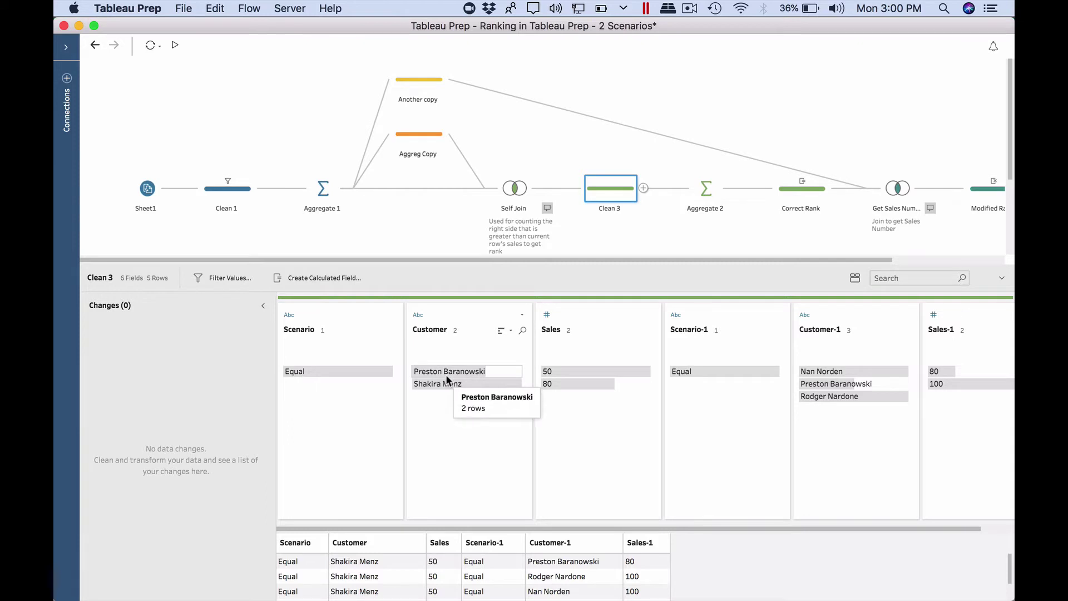
Step: Change the Self Join from inner to left join and isolate the unmatched customer's null row
{"action": "left_click", "coordinate": [516, 189]}
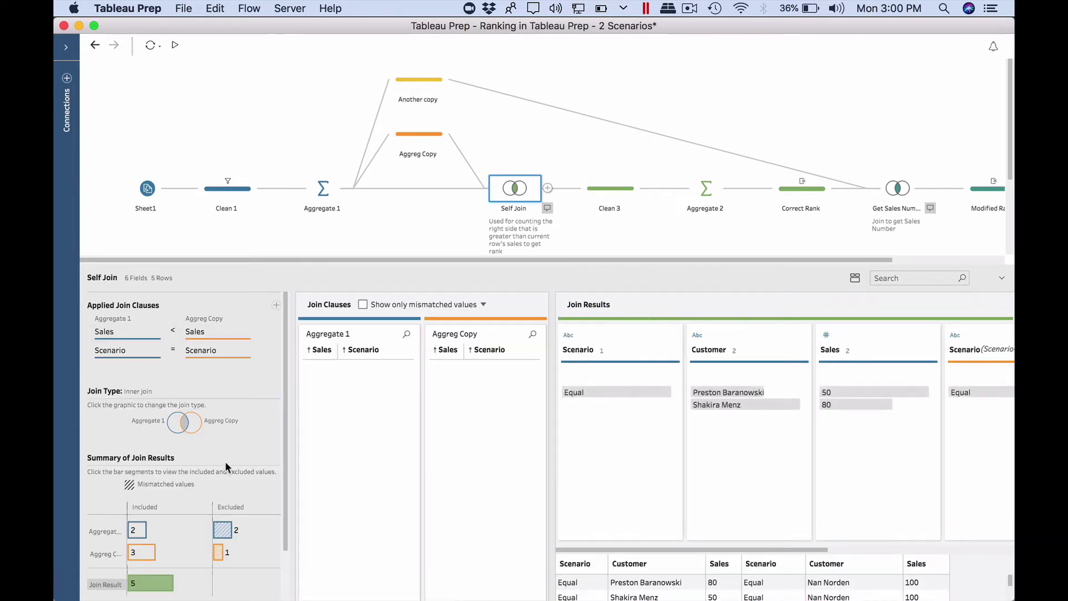
{"action": "left_click", "coordinate": [172, 424]}
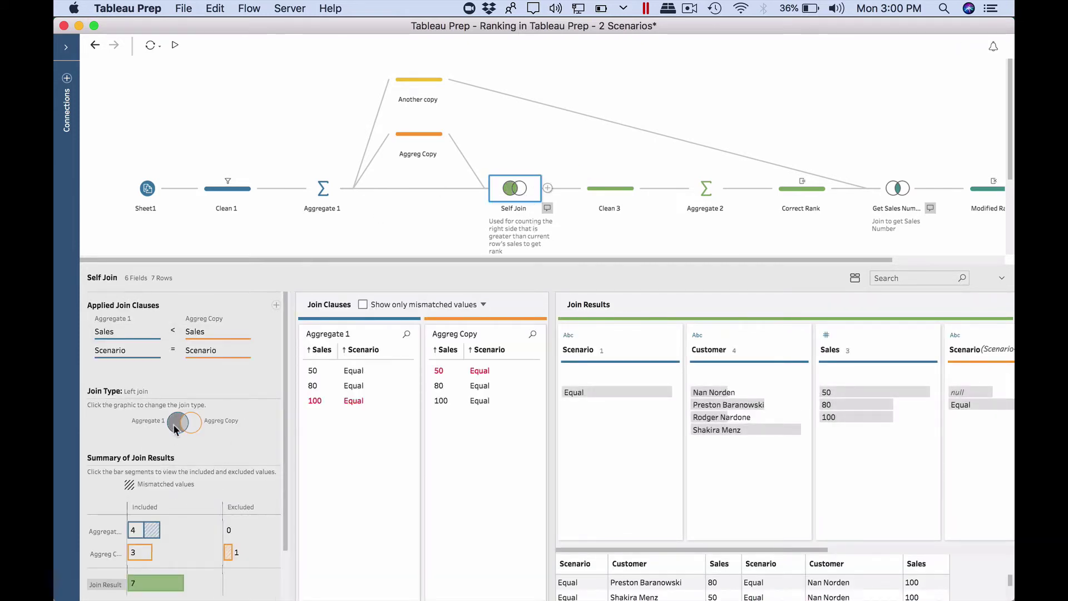
{"action": "left_click", "coordinate": [706, 393]}
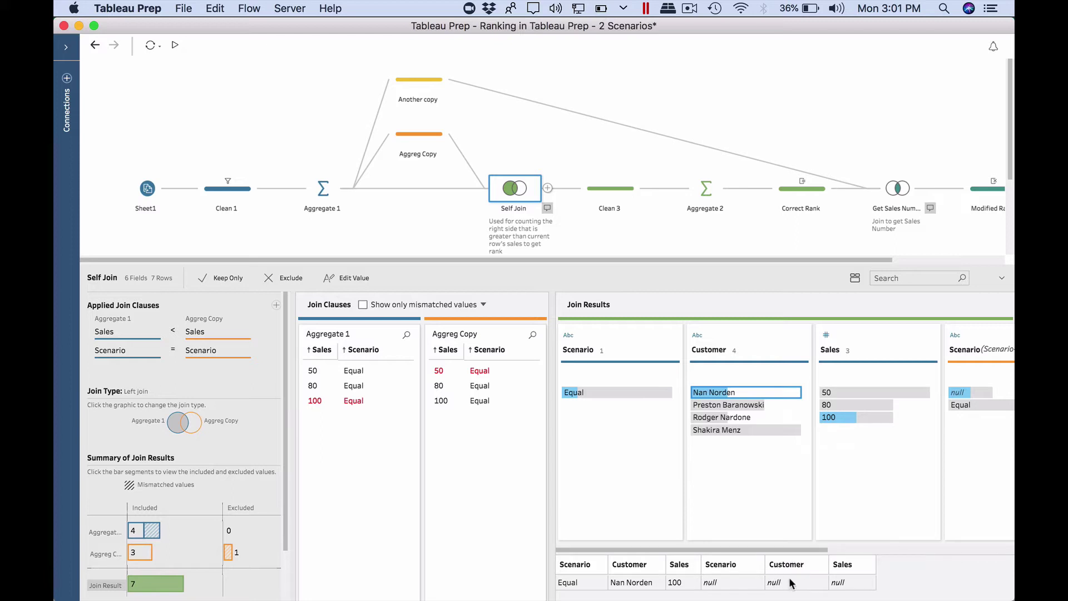
Step: Check Aggregate 2's per-customer counts and the Correct Rank step's ranks 1, 1, 3, 4
{"action": "left_click", "coordinate": [692, 187]}
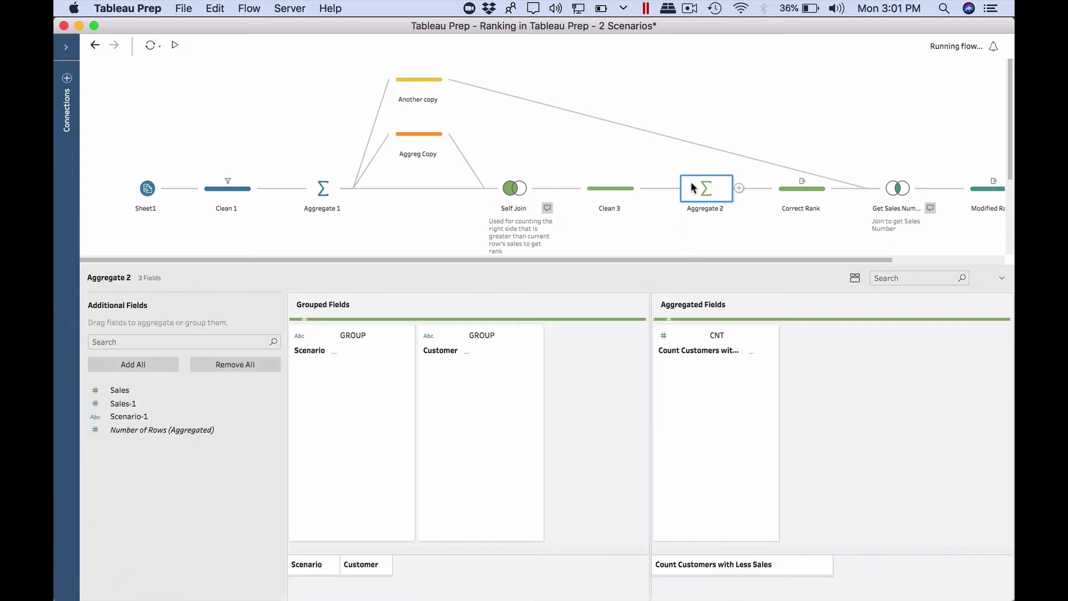
{"action": "left_click", "coordinate": [473, 392]}
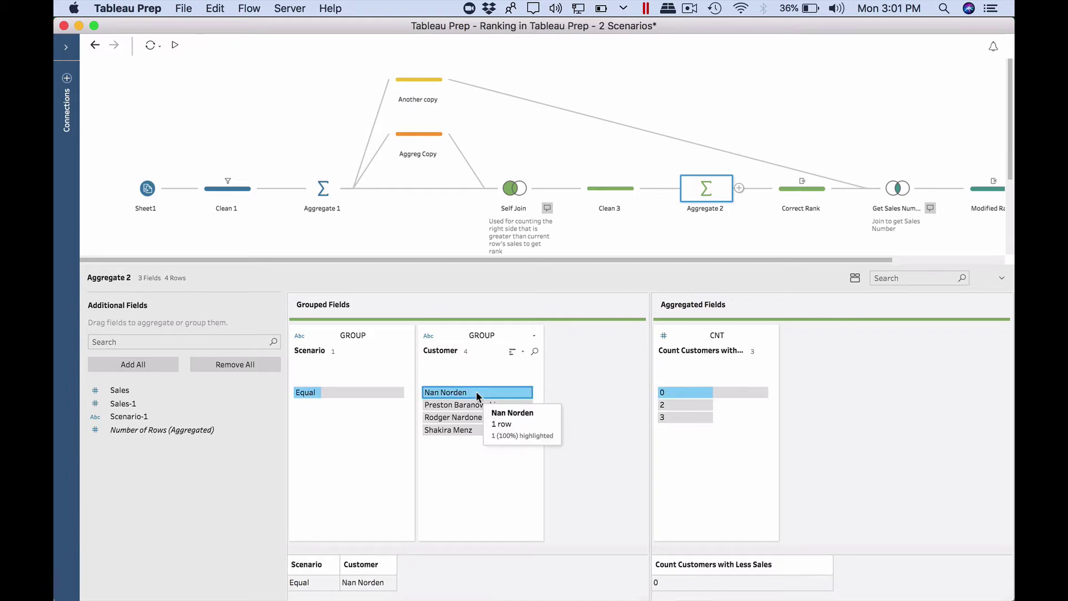
{"action": "left_click", "coordinate": [470, 405]}
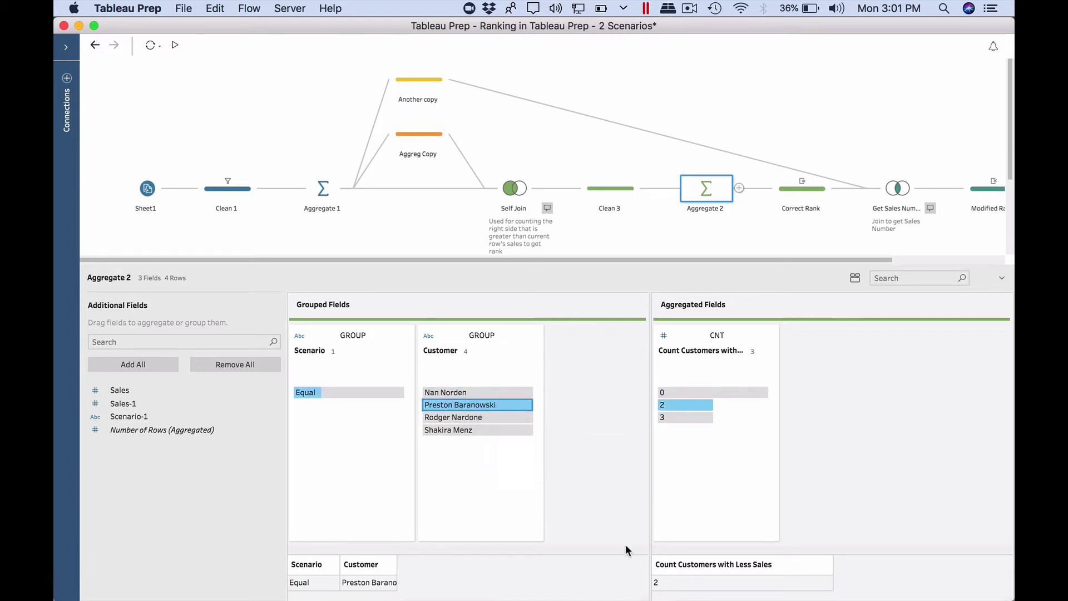
{"action": "left_click", "coordinate": [462, 418]}
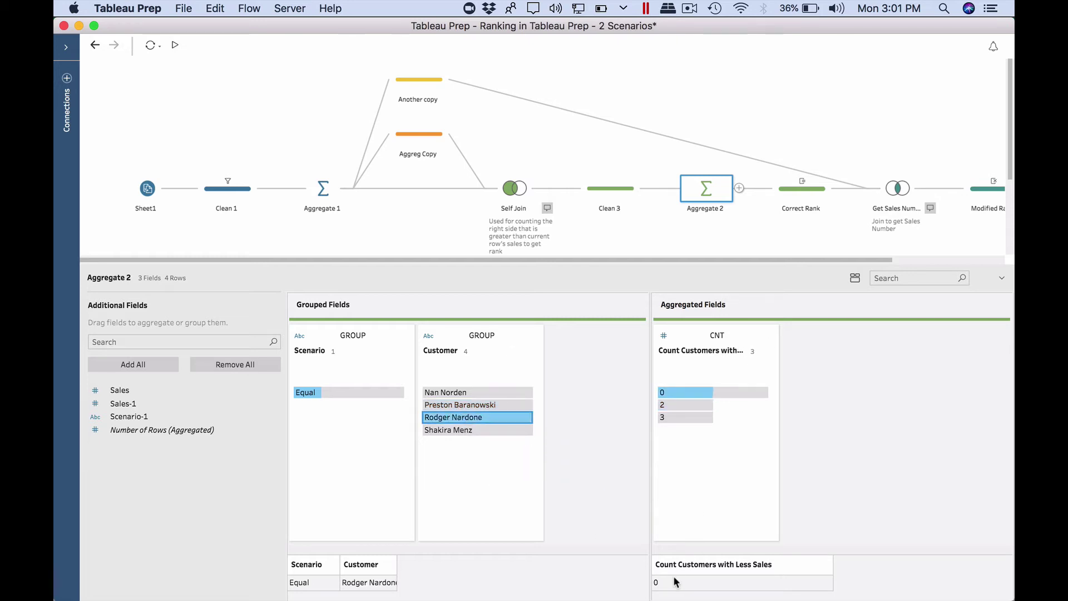
{"action": "left_click", "coordinate": [788, 205]}
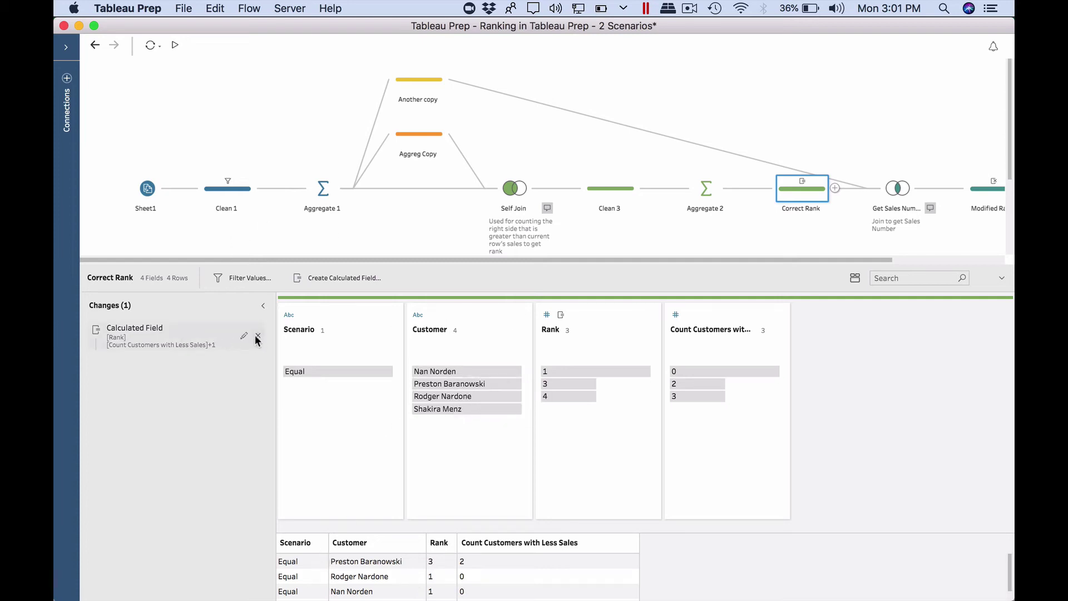
Step: Review the Rank formula unchanged, then select the Get Sales Number join on Customer and Scenario
{"action": "left_click", "coordinate": [244, 336]}
{"action": "left_click", "coordinate": [322, 233]}
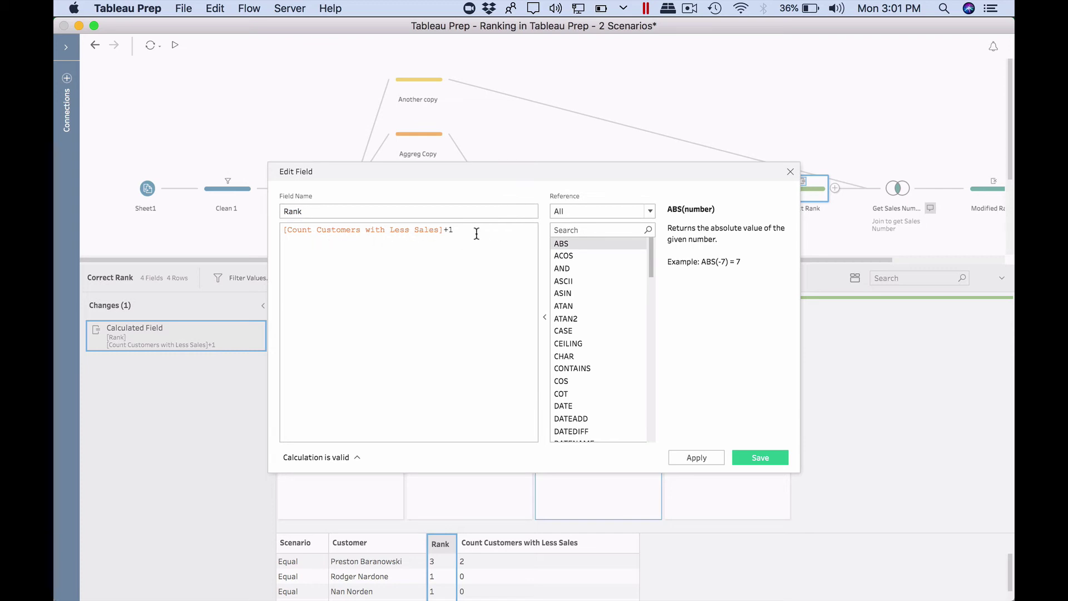
{"action": "left_click", "coordinate": [792, 172]}
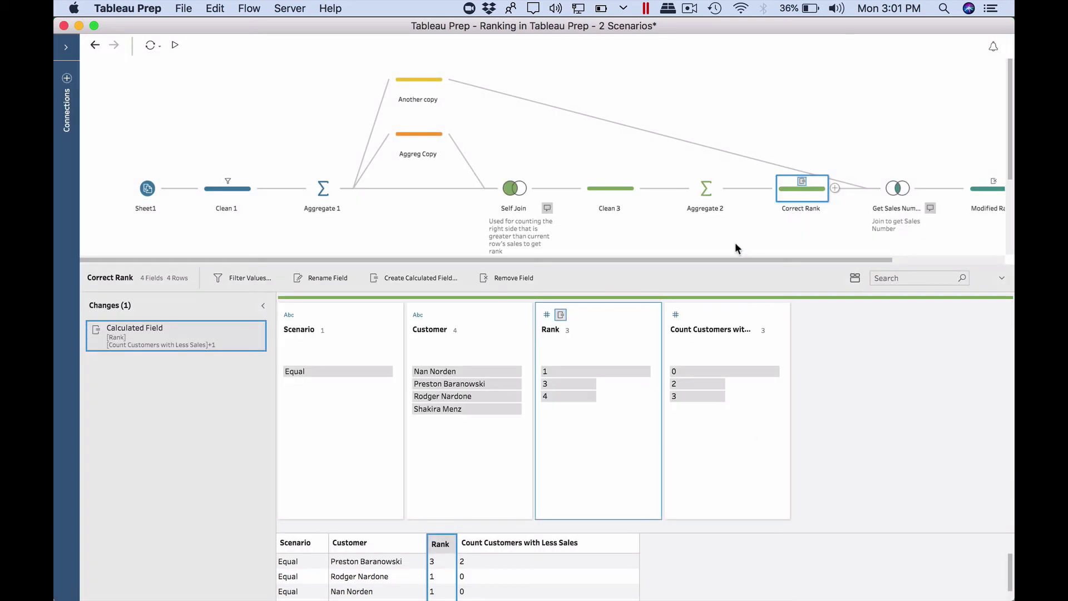
{"action": "left_click_drag", "start_coordinate": [826, 258], "coordinate": [918, 256]}
{"action": "left_click", "coordinate": [780, 190]}
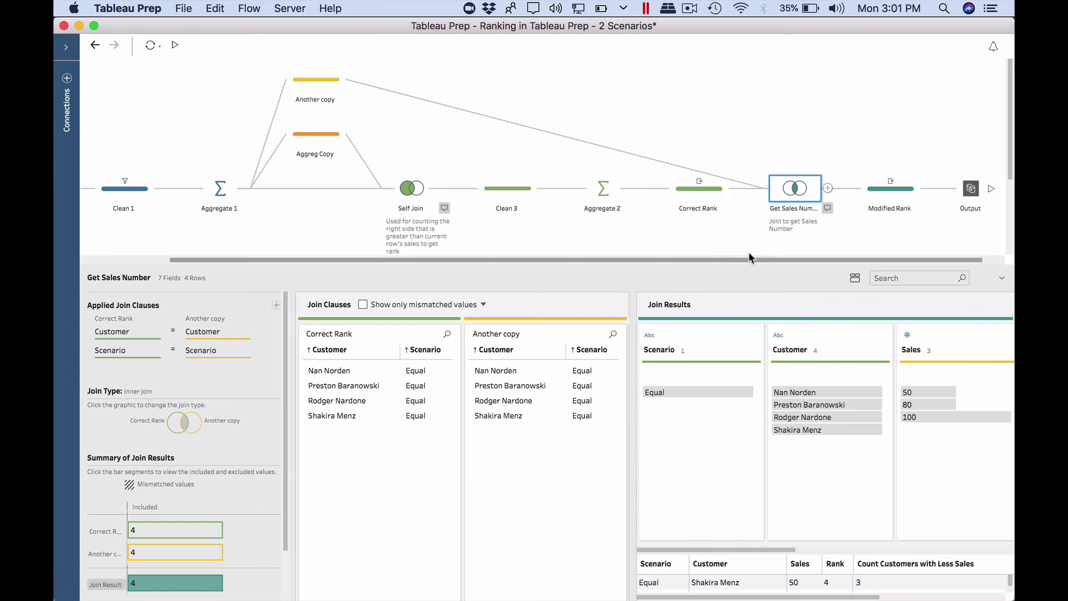
Step: Verify in Modified Rank that both 100-sales customers rank 1, the 80-sales one 3, the 50-sales one 4
{"action": "left_click", "coordinate": [872, 189]}
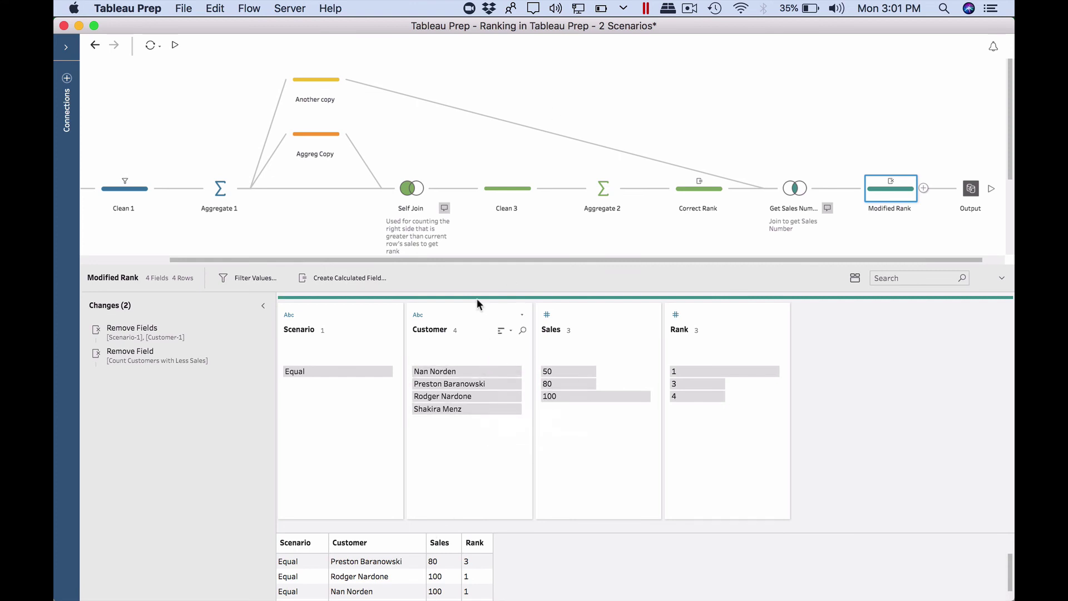
{"action": "left_click", "coordinate": [458, 371]}
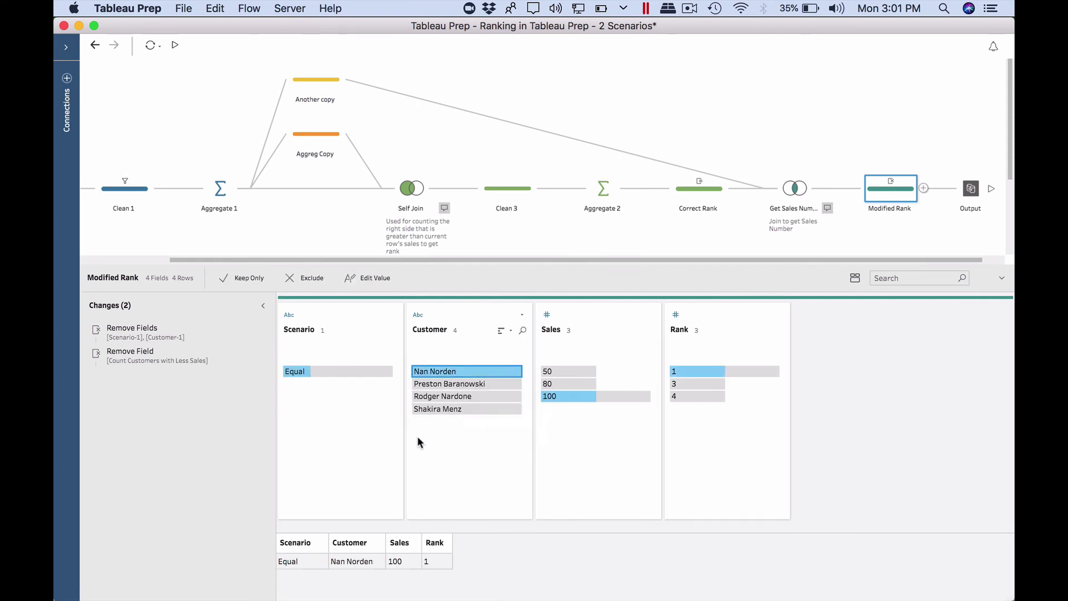
{"action": "left_click", "coordinate": [460, 399]}
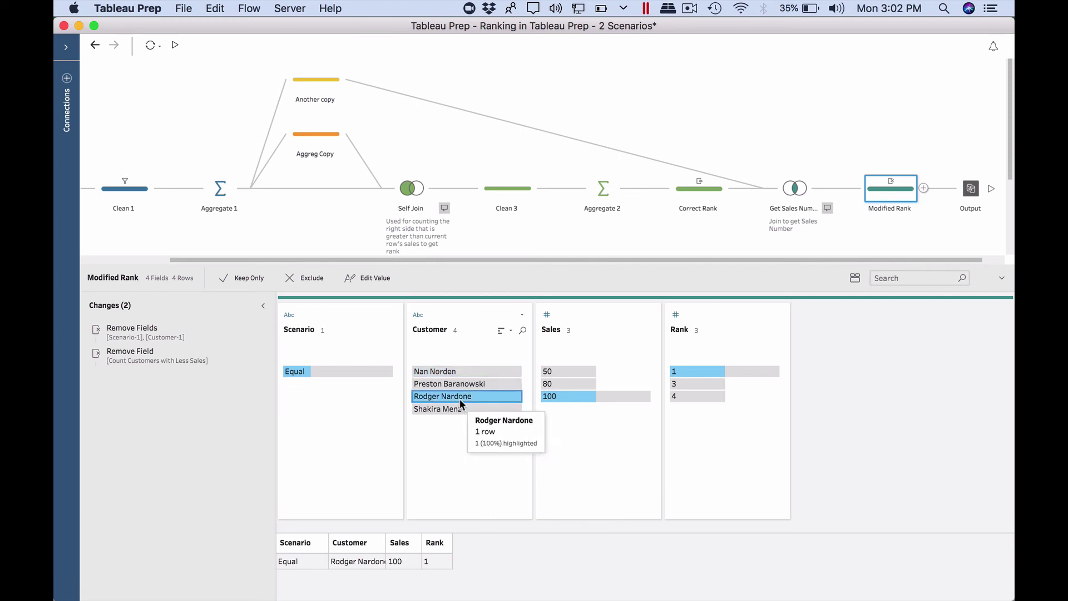
{"action": "left_click", "coordinate": [462, 386]}
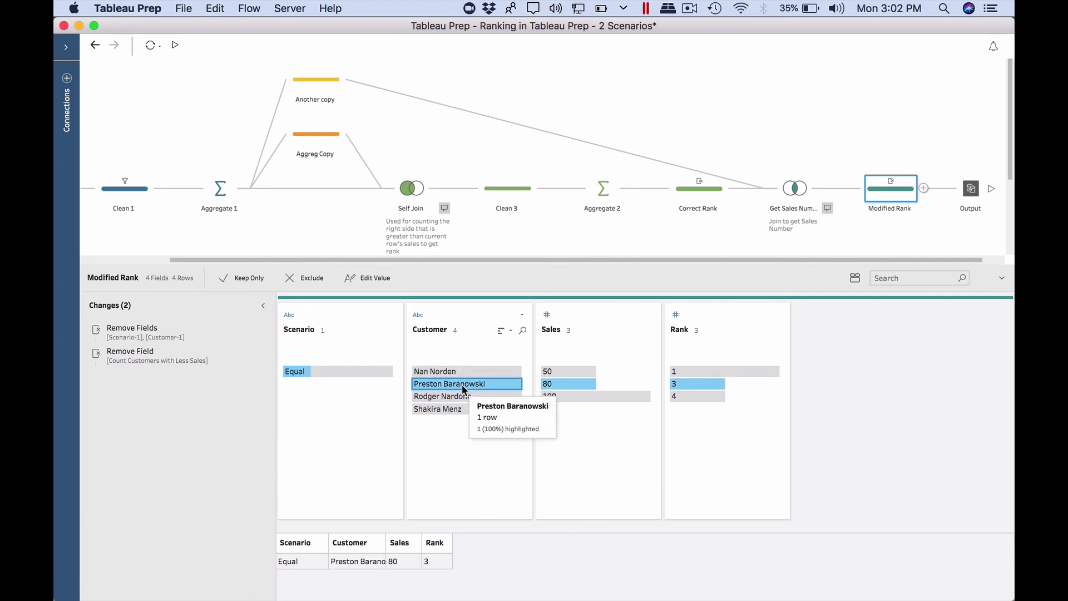
{"action": "left_click", "coordinate": [457, 408]}
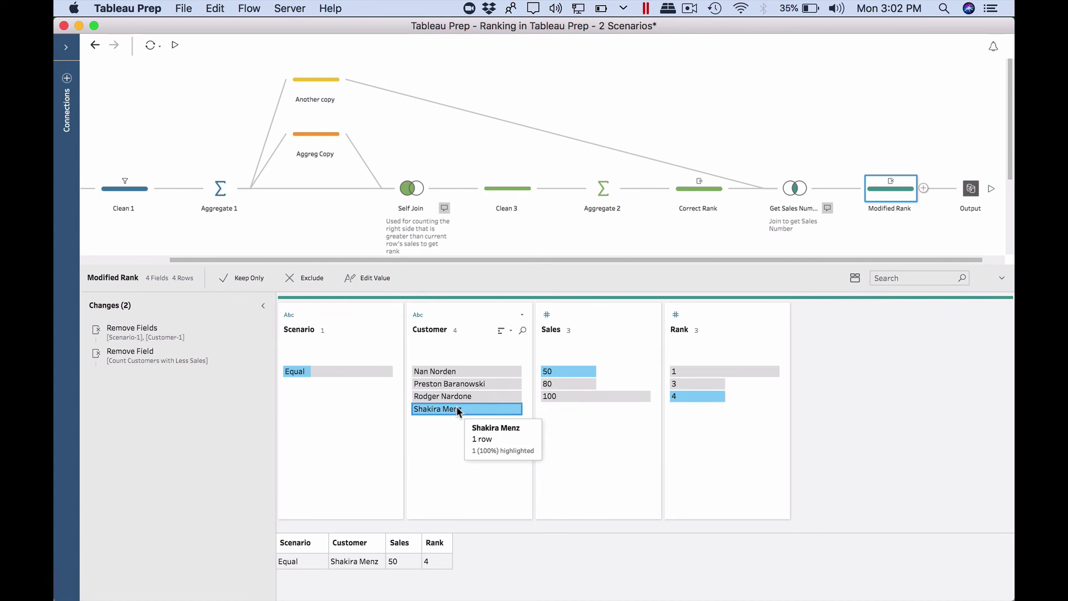
{"action": "left_click", "coordinate": [457, 409]}
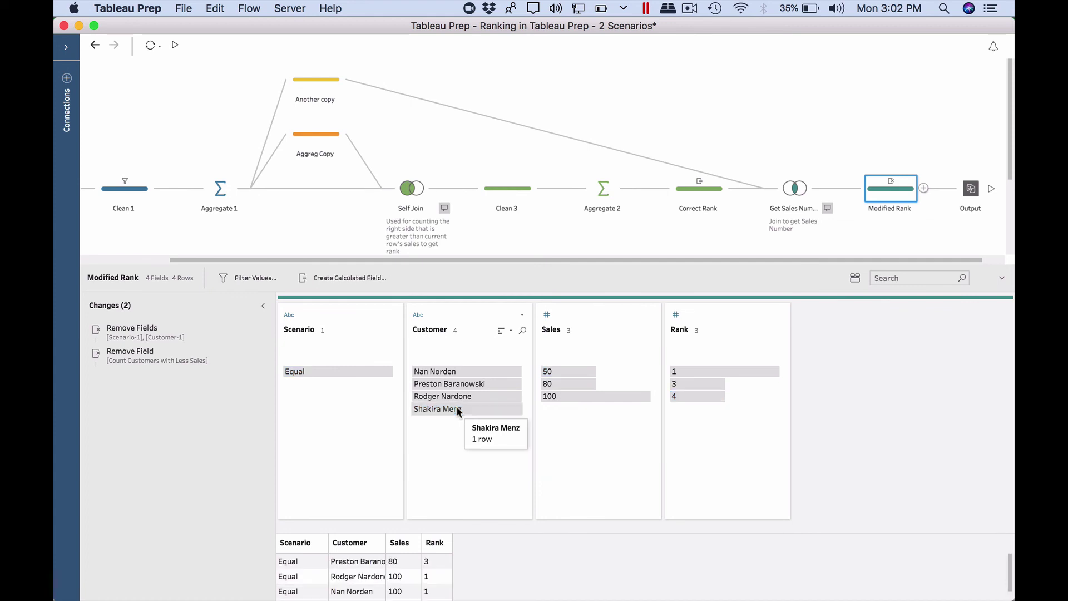